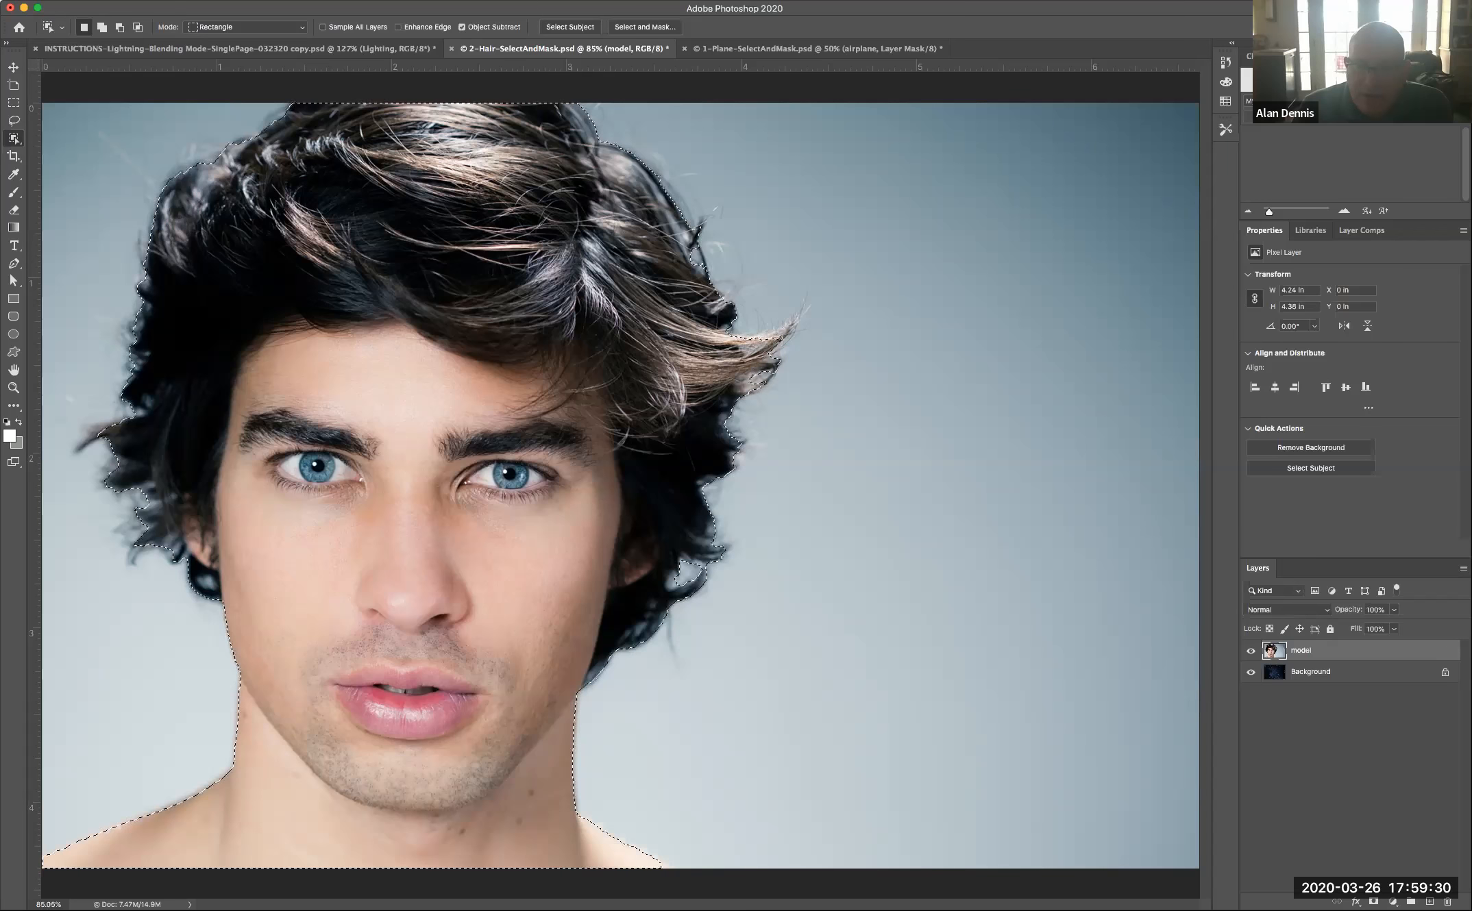
Step: Mask the model layer with the current selection and open the mask in Select and Mask with the Overlay view
left_click(1373, 902)
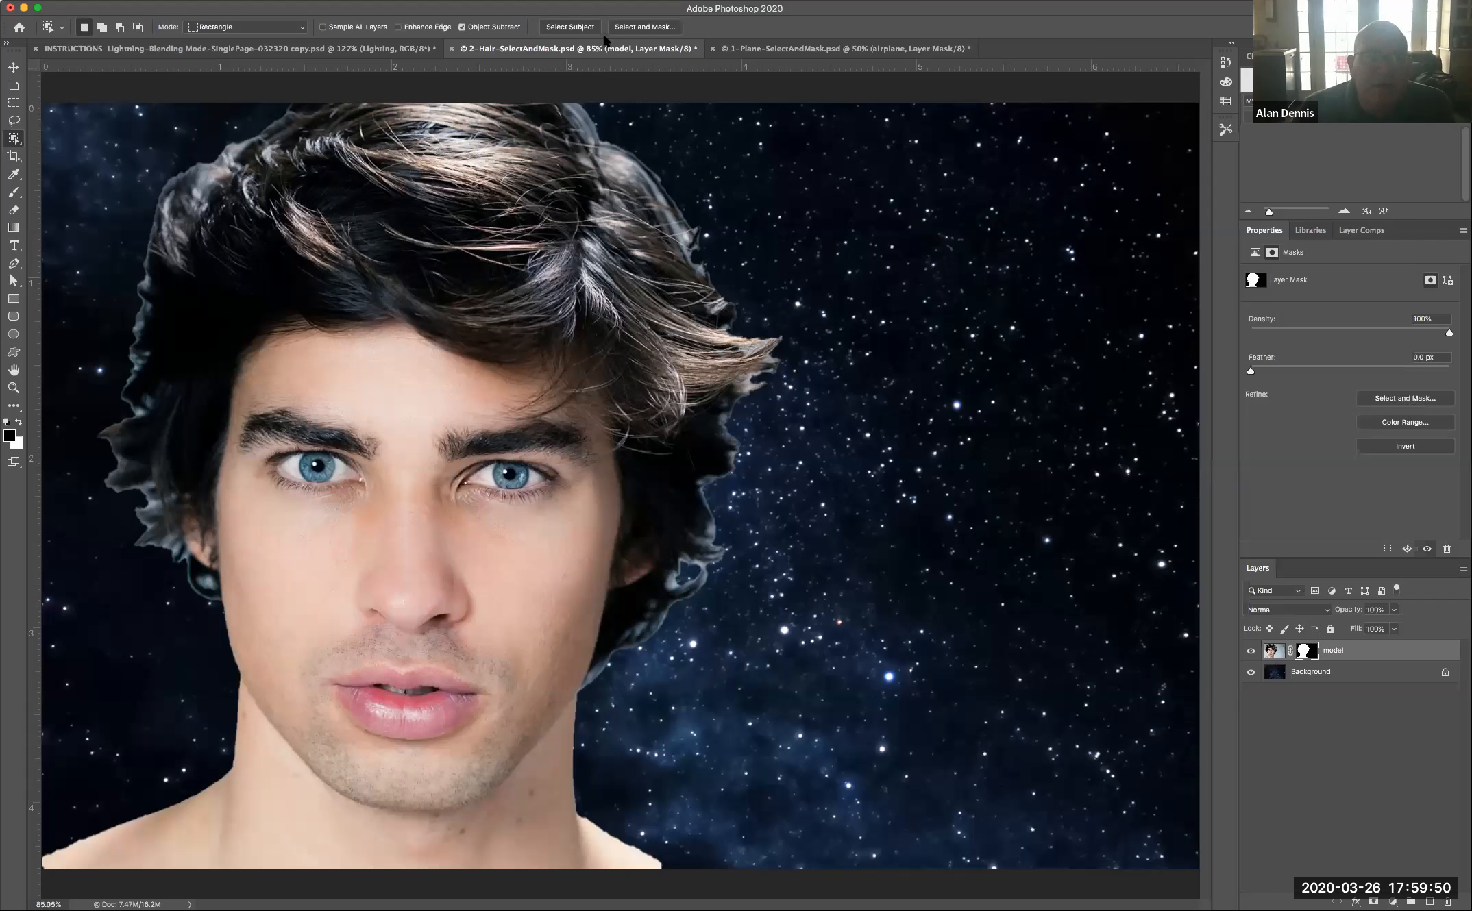
left_click(462, 27)
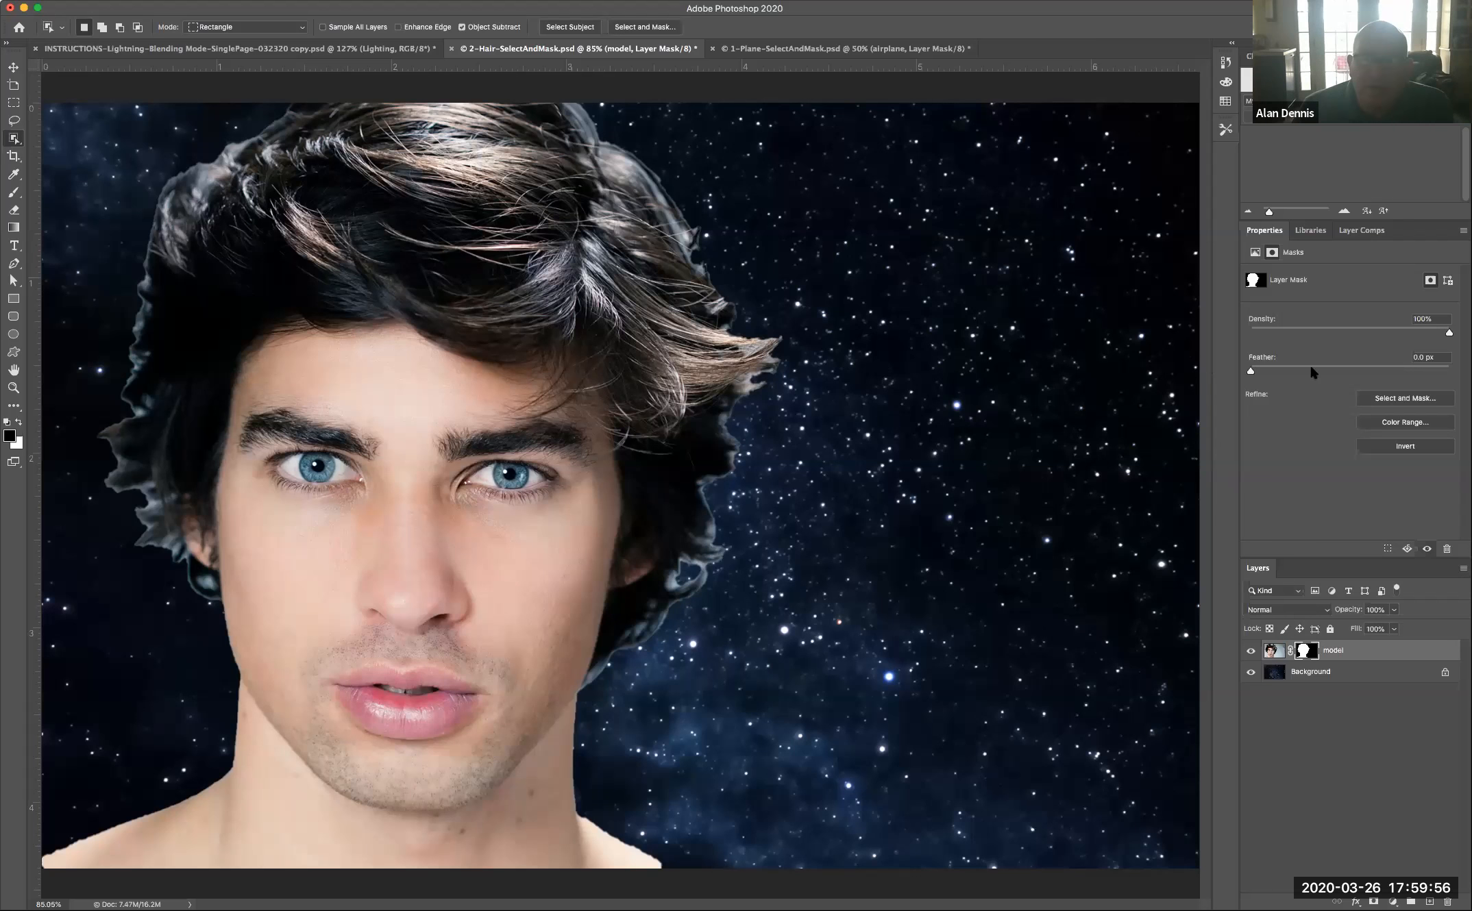
left_click(639, 28)
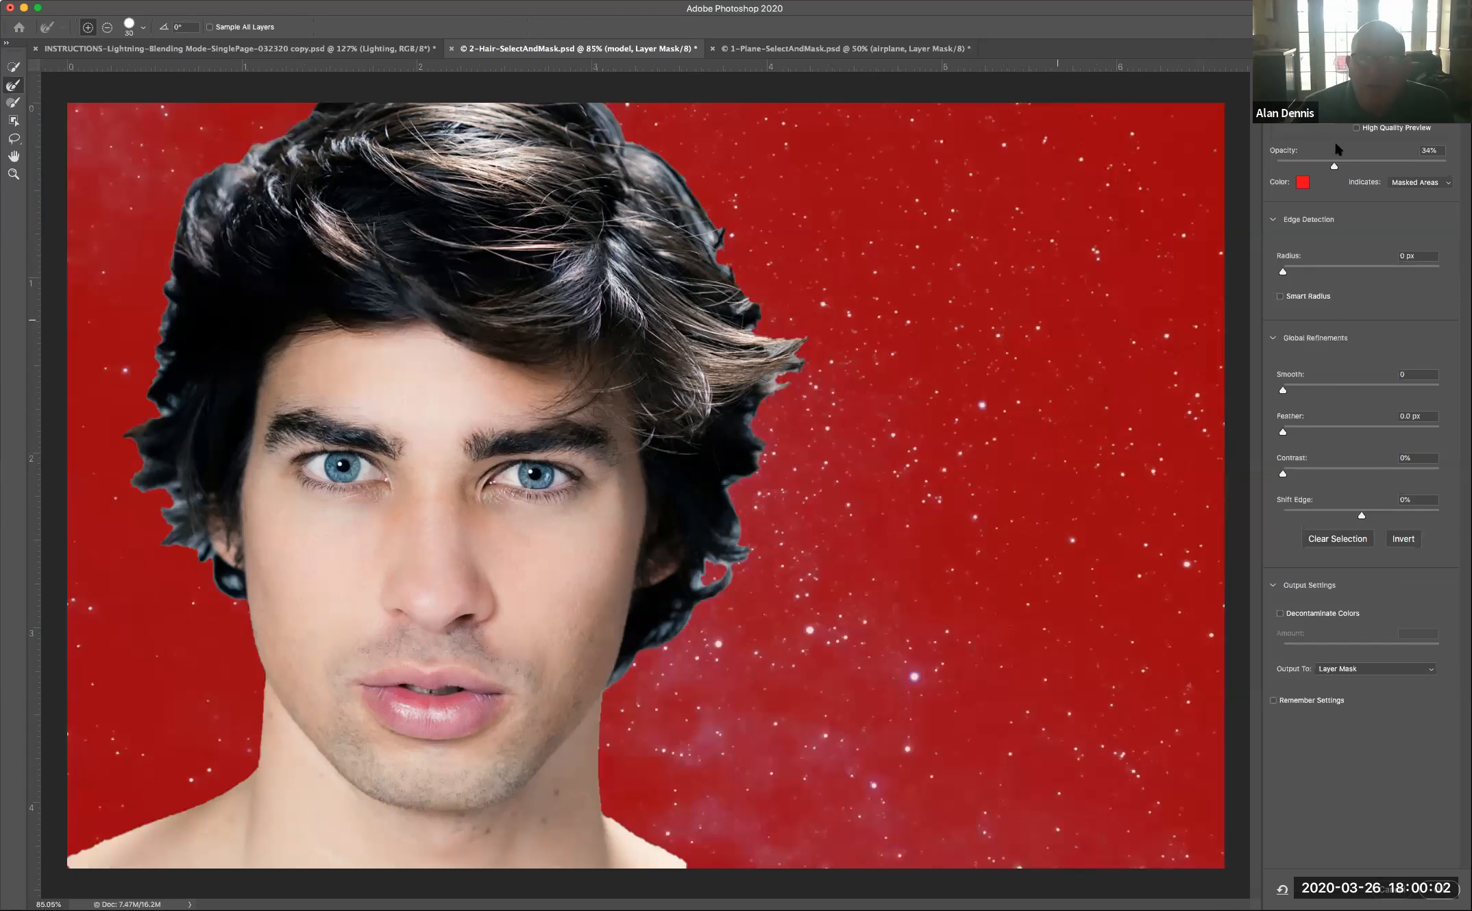
left_click(1288, 203)
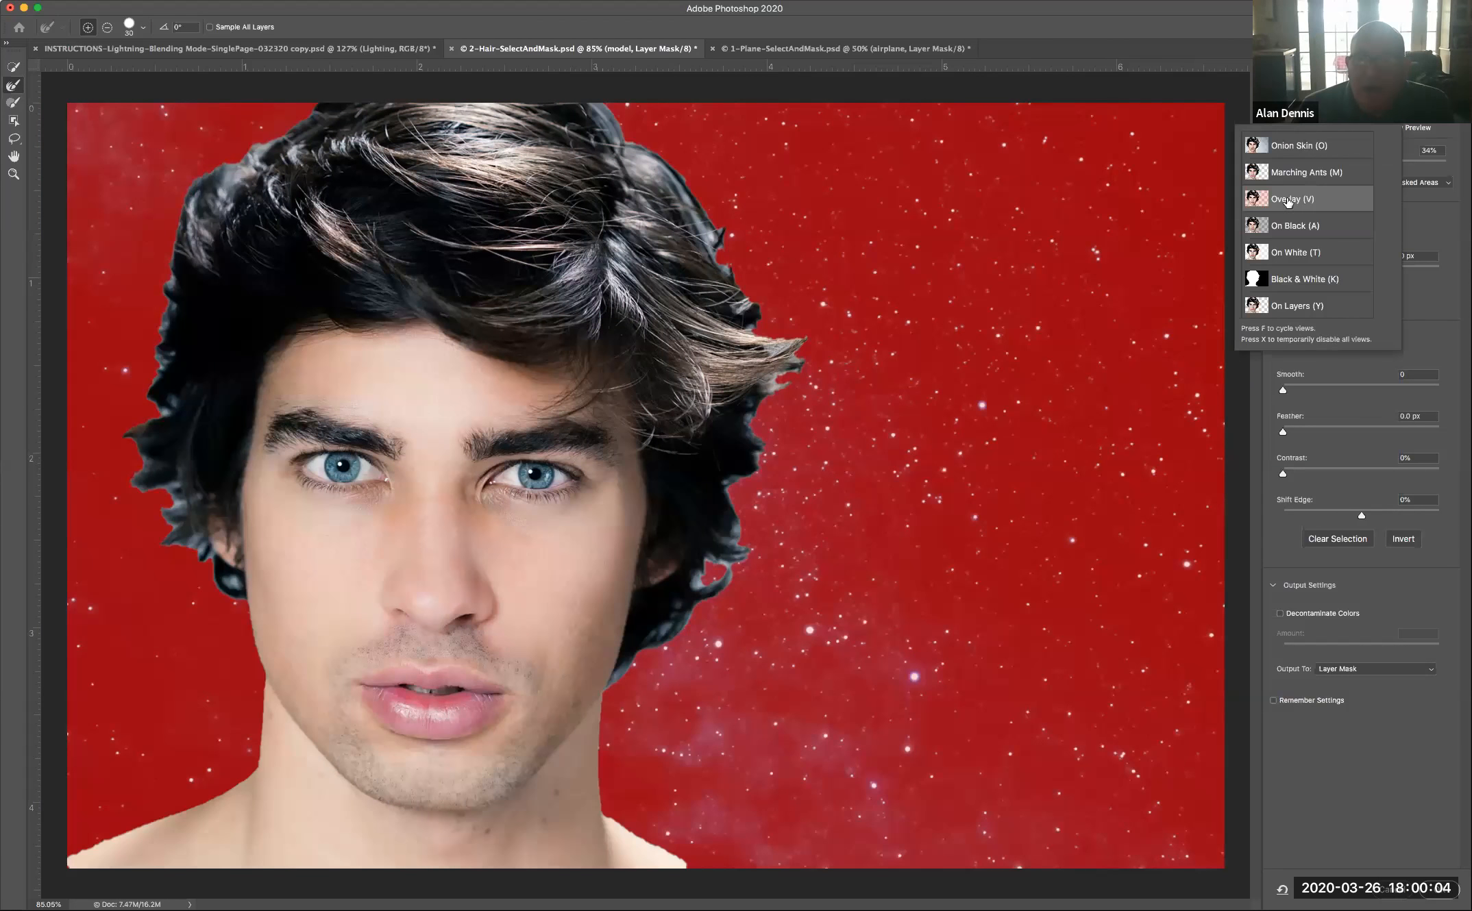
left_click(594, 151)
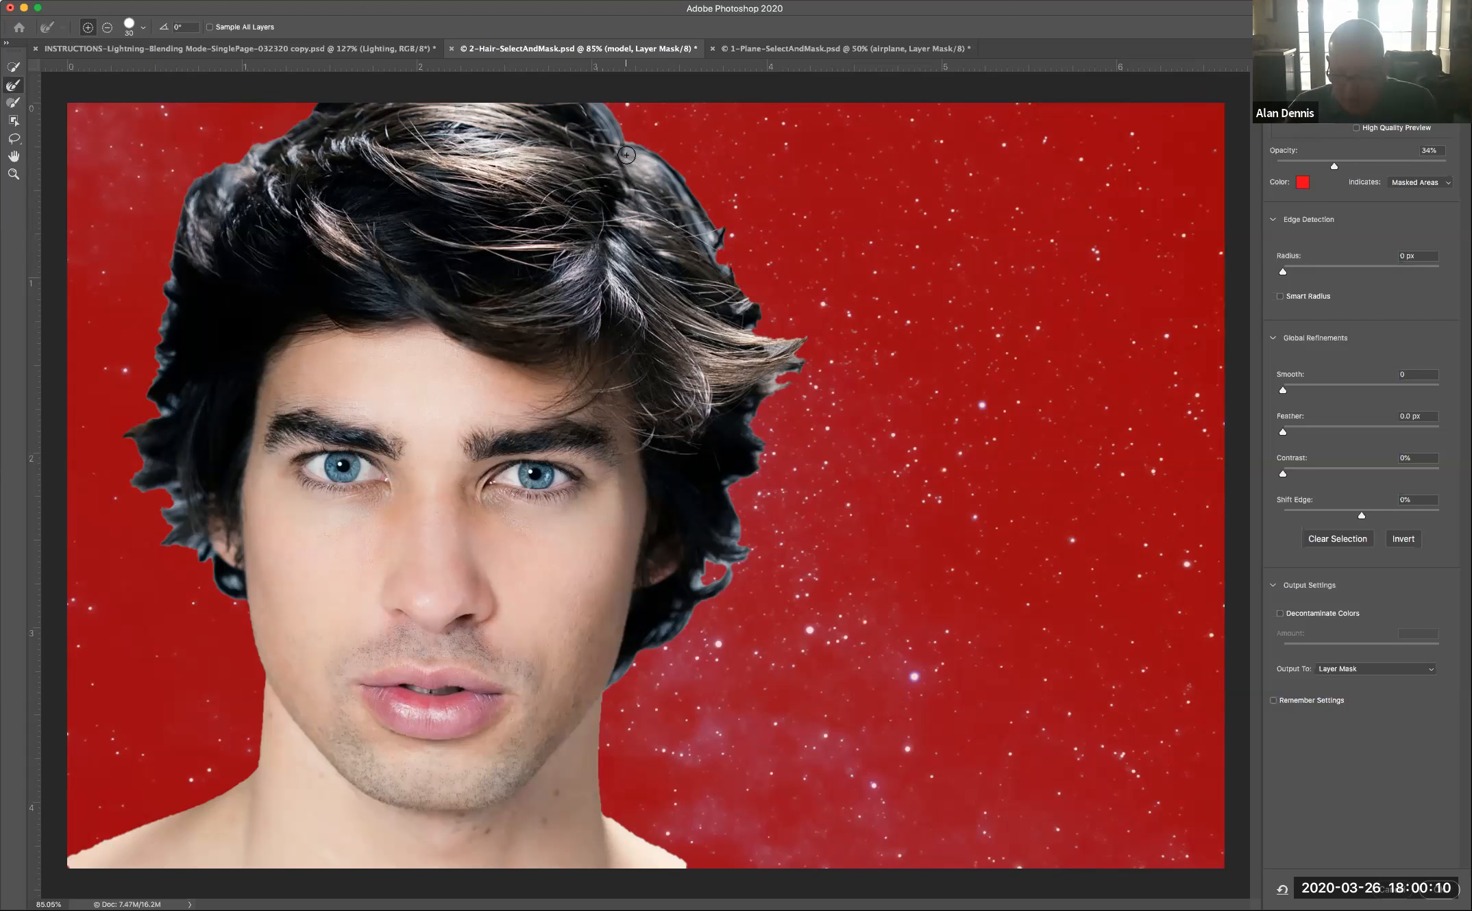
Step: Refine the hair edge on the right side of the model's head using the Refine Edge Brush at size 40
key("bracketright")
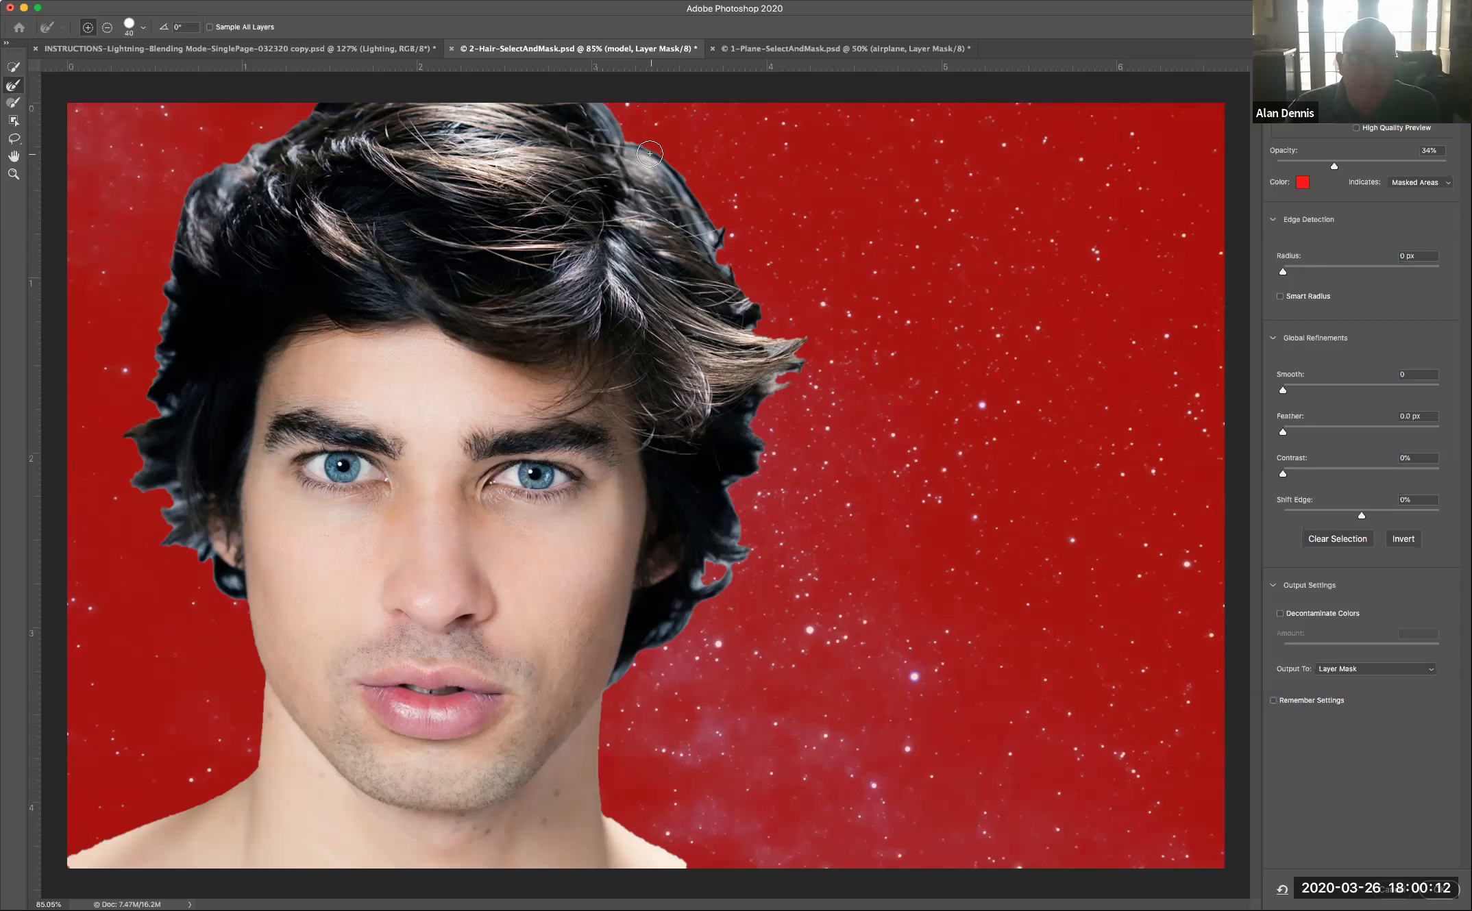
mouse_move(596, 110)
left_mouse_down()
mouse_move(679, 159)
mouse_move(723, 240)
mouse_move(725, 224)
mouse_move(681, 176)
mouse_move(754, 315)
mouse_move(816, 345)
left_mouse_up()
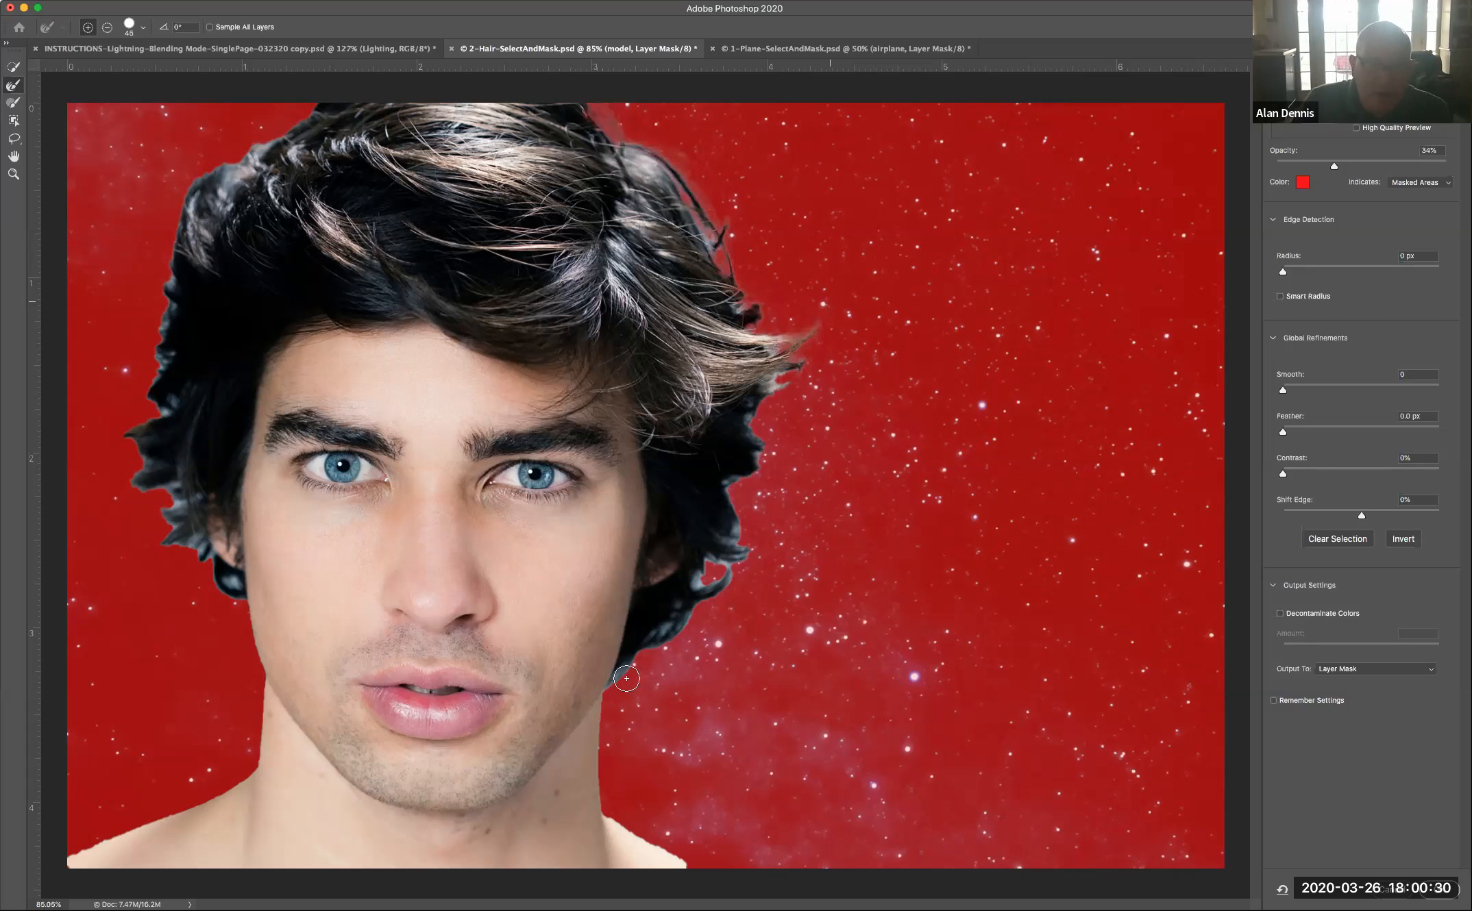
mouse_move(754, 581)
left_mouse_down()
mouse_move(776, 475)
mouse_move(739, 488)
left_mouse_up()
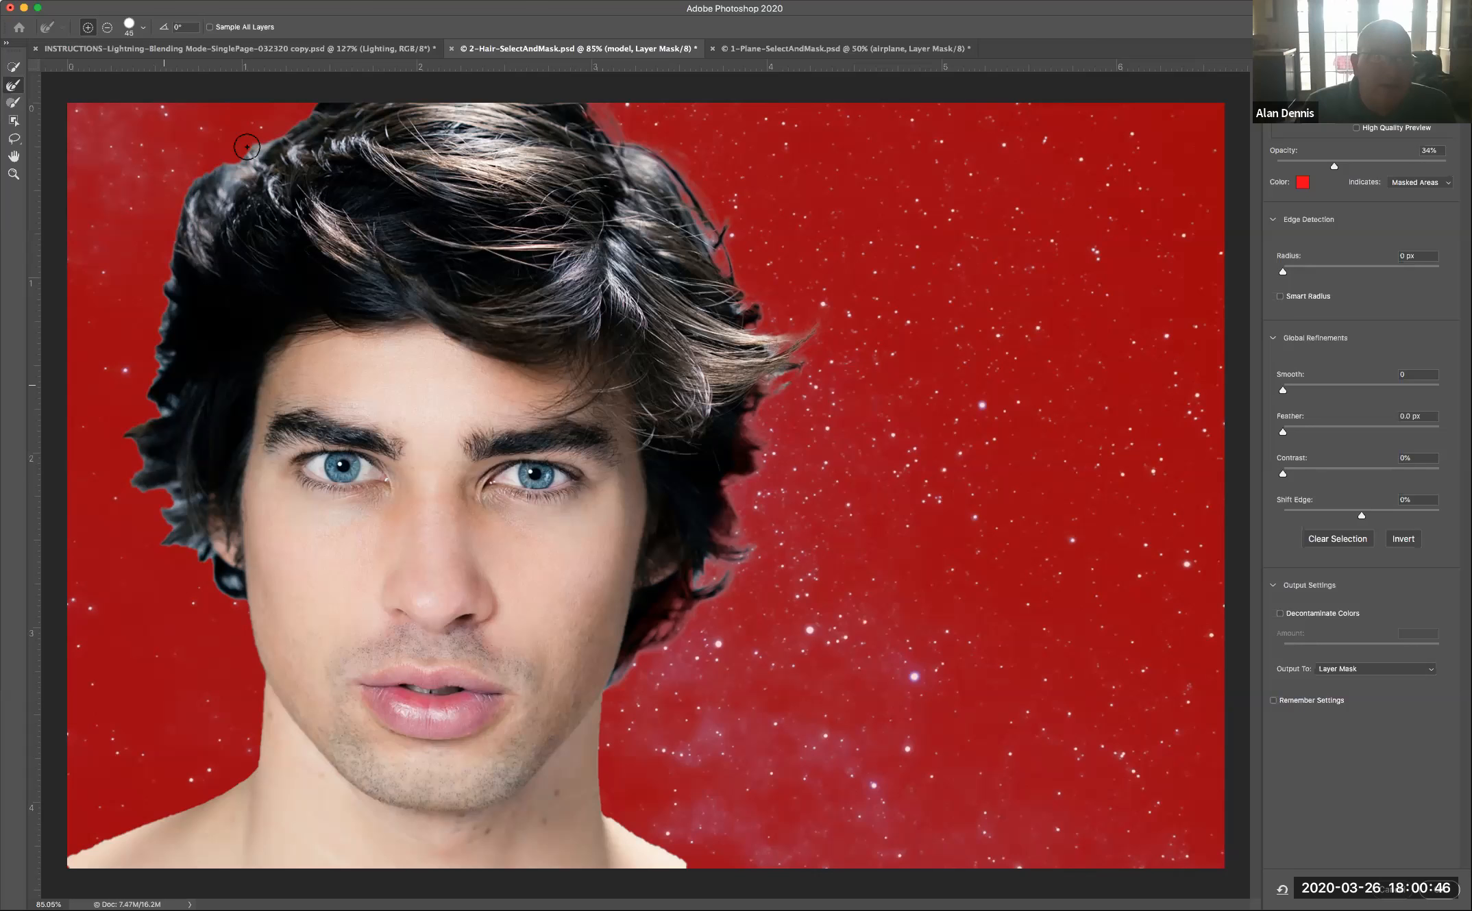
Step: Refine the hair edge on the left side of the head and apply the refinement to the layer mask
mouse_move(262, 151)
left_mouse_down()
mouse_move(168, 309)
mouse_move(141, 422)
mouse_move(193, 559)
left_mouse_up()
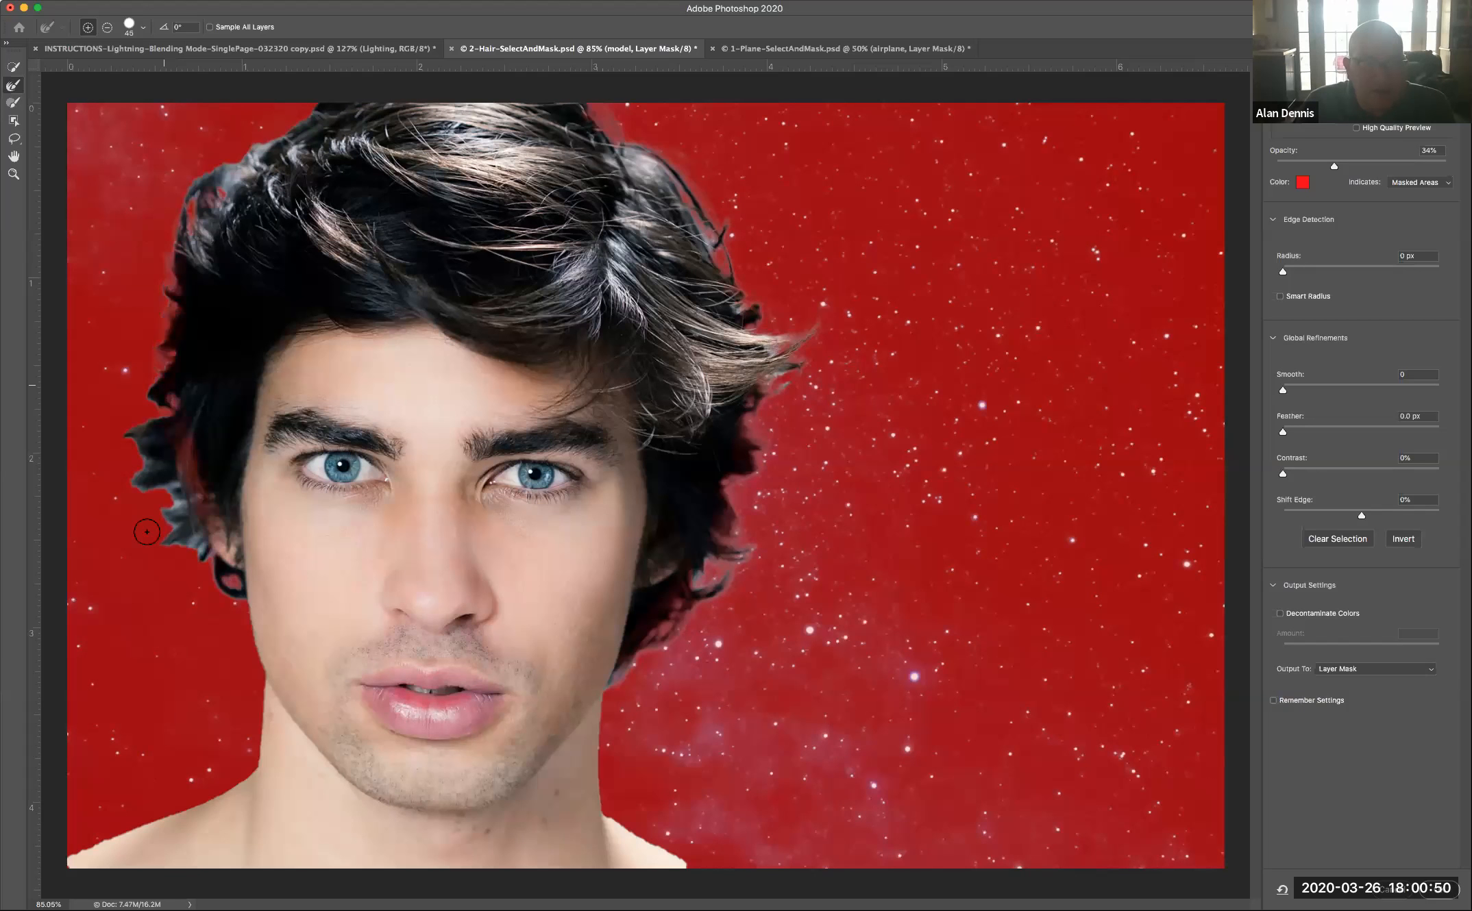
left_click_drag(222, 194, 299, 102)
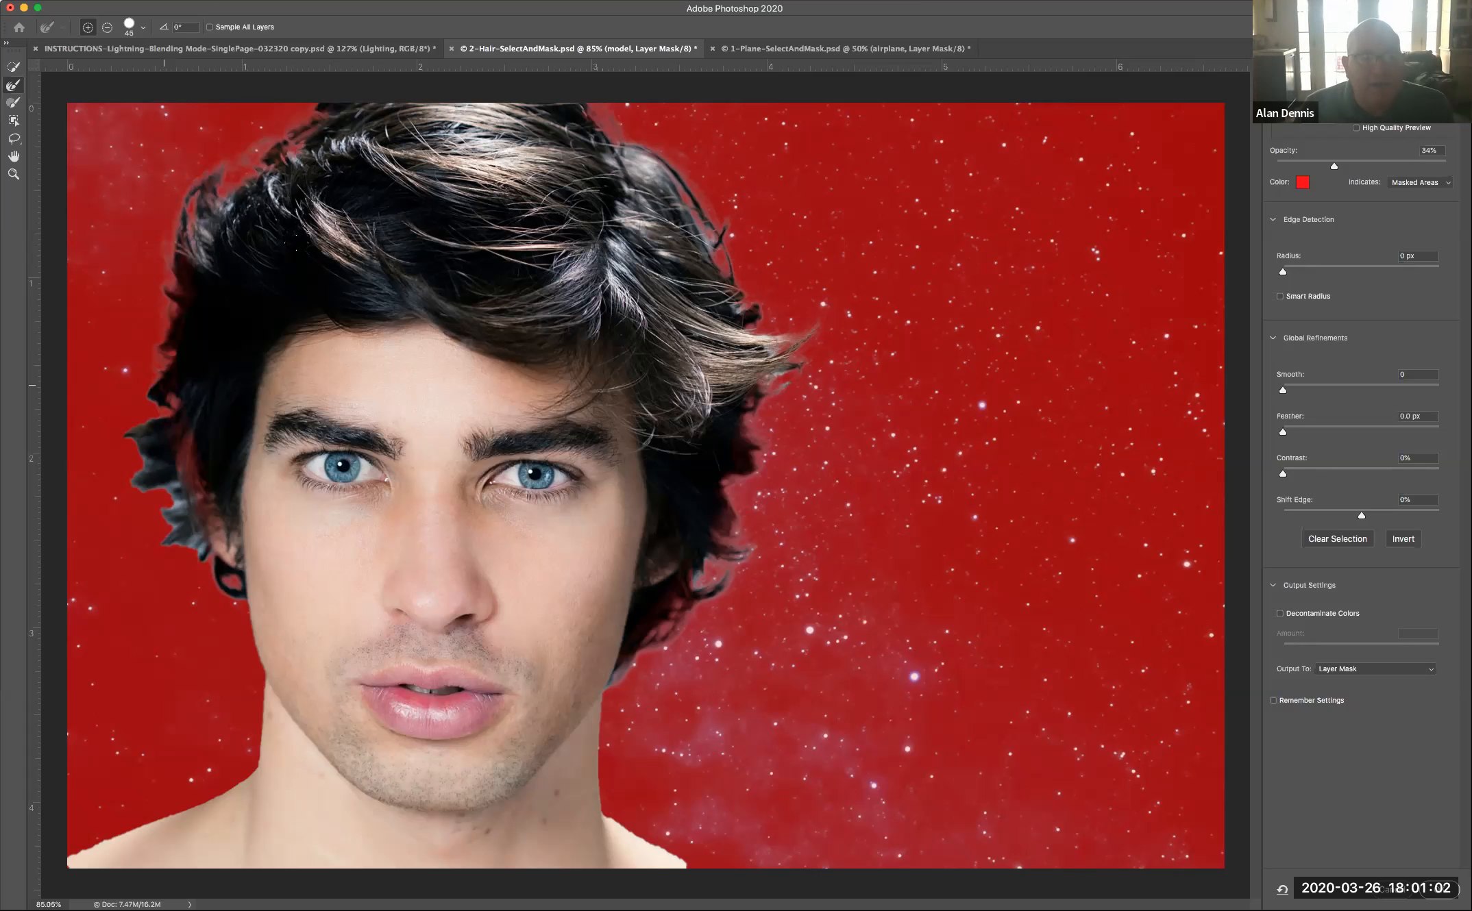
mouse_move(240, 404)
left_mouse_down()
mouse_move(147, 459)
mouse_move(158, 514)
left_mouse_up()
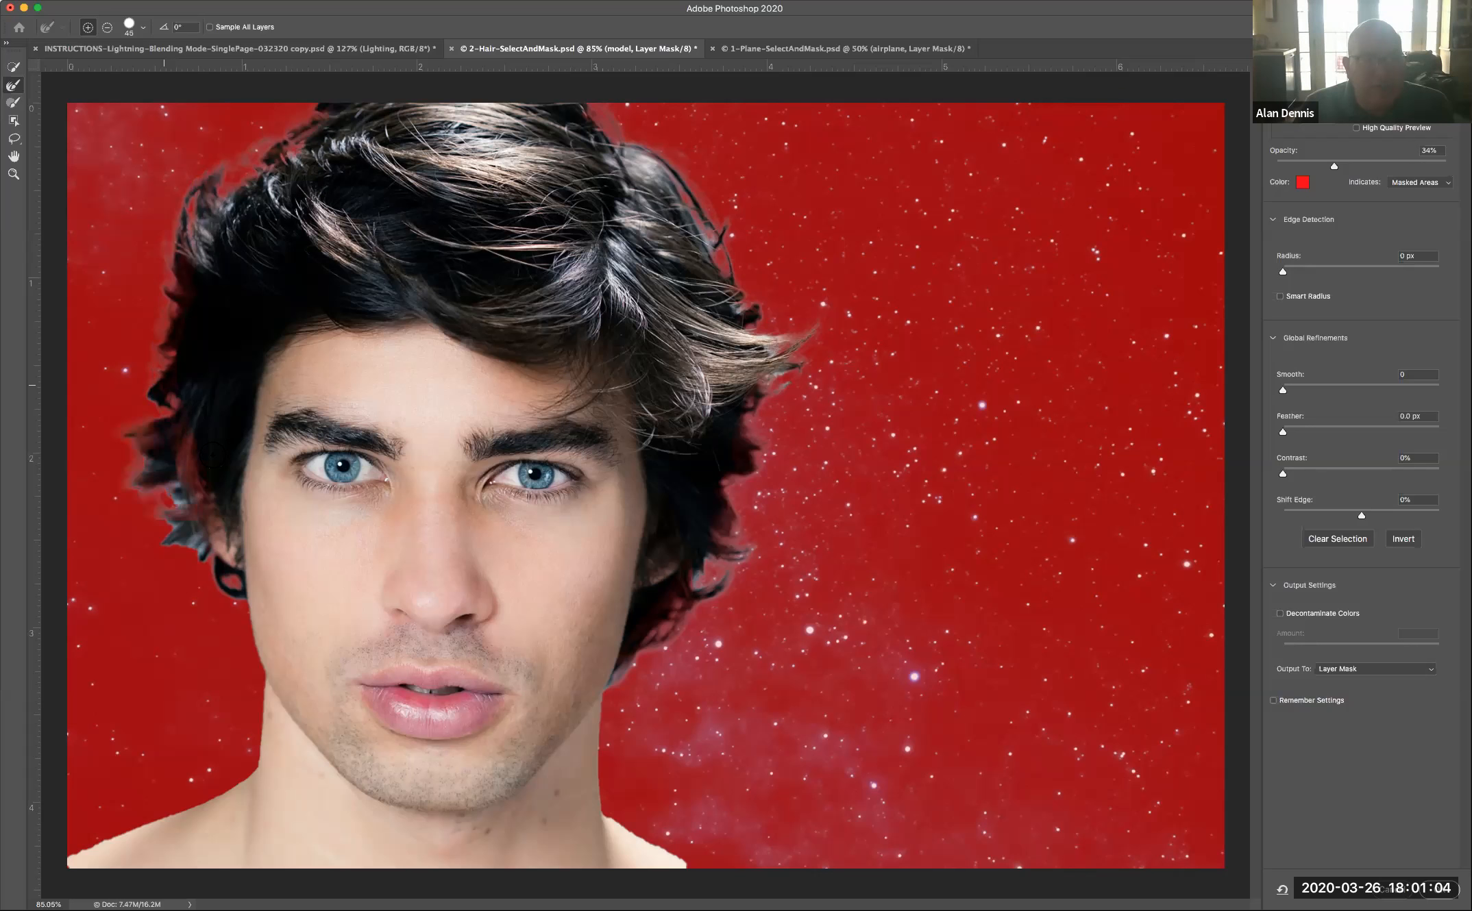
left_click_drag(196, 551, 194, 464)
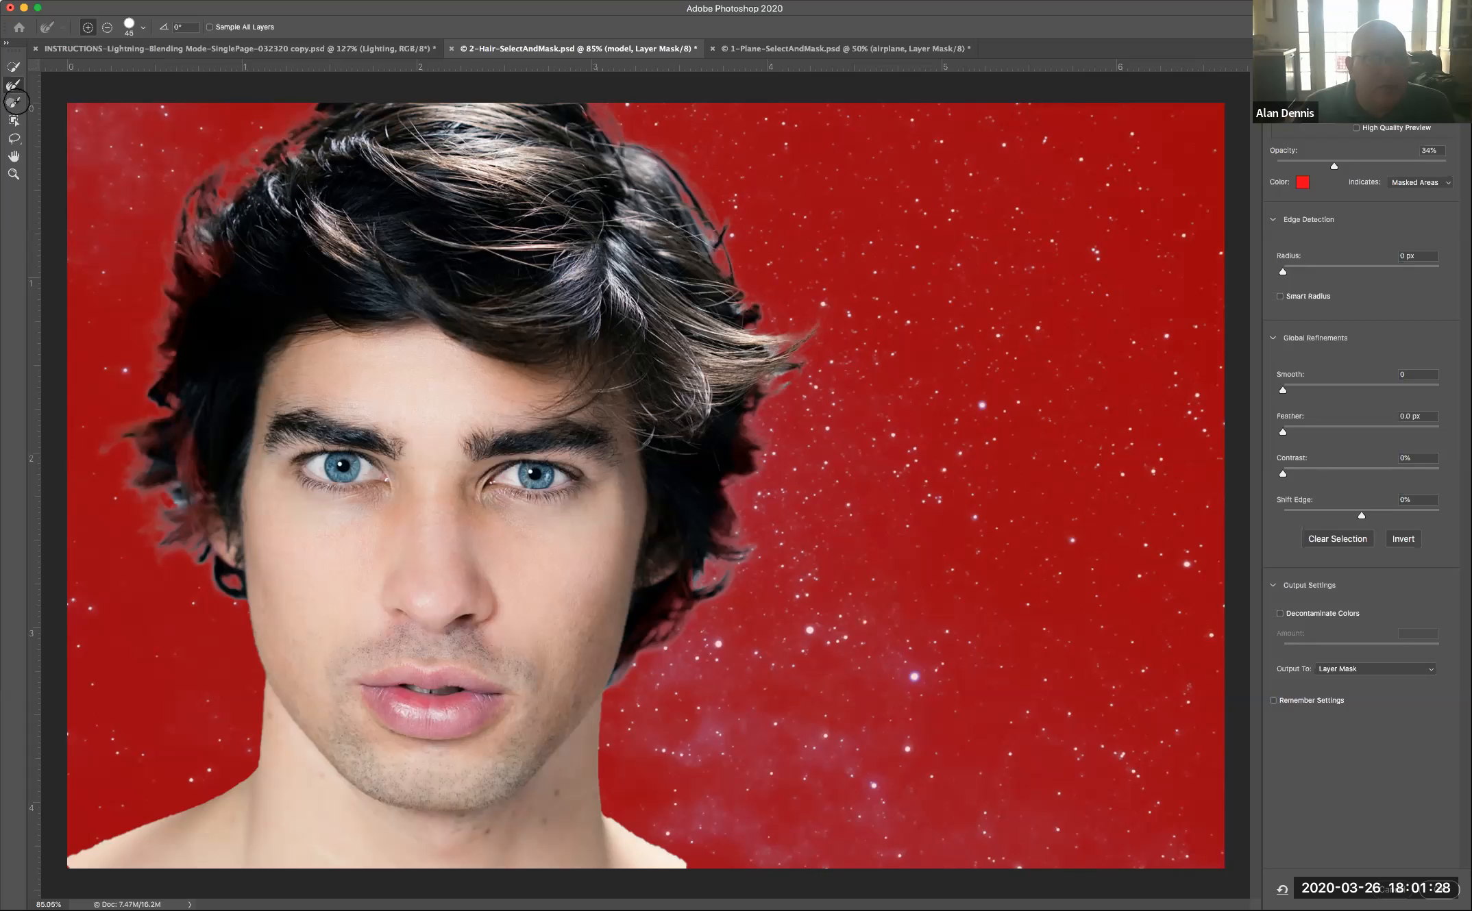
left_click(14, 103)
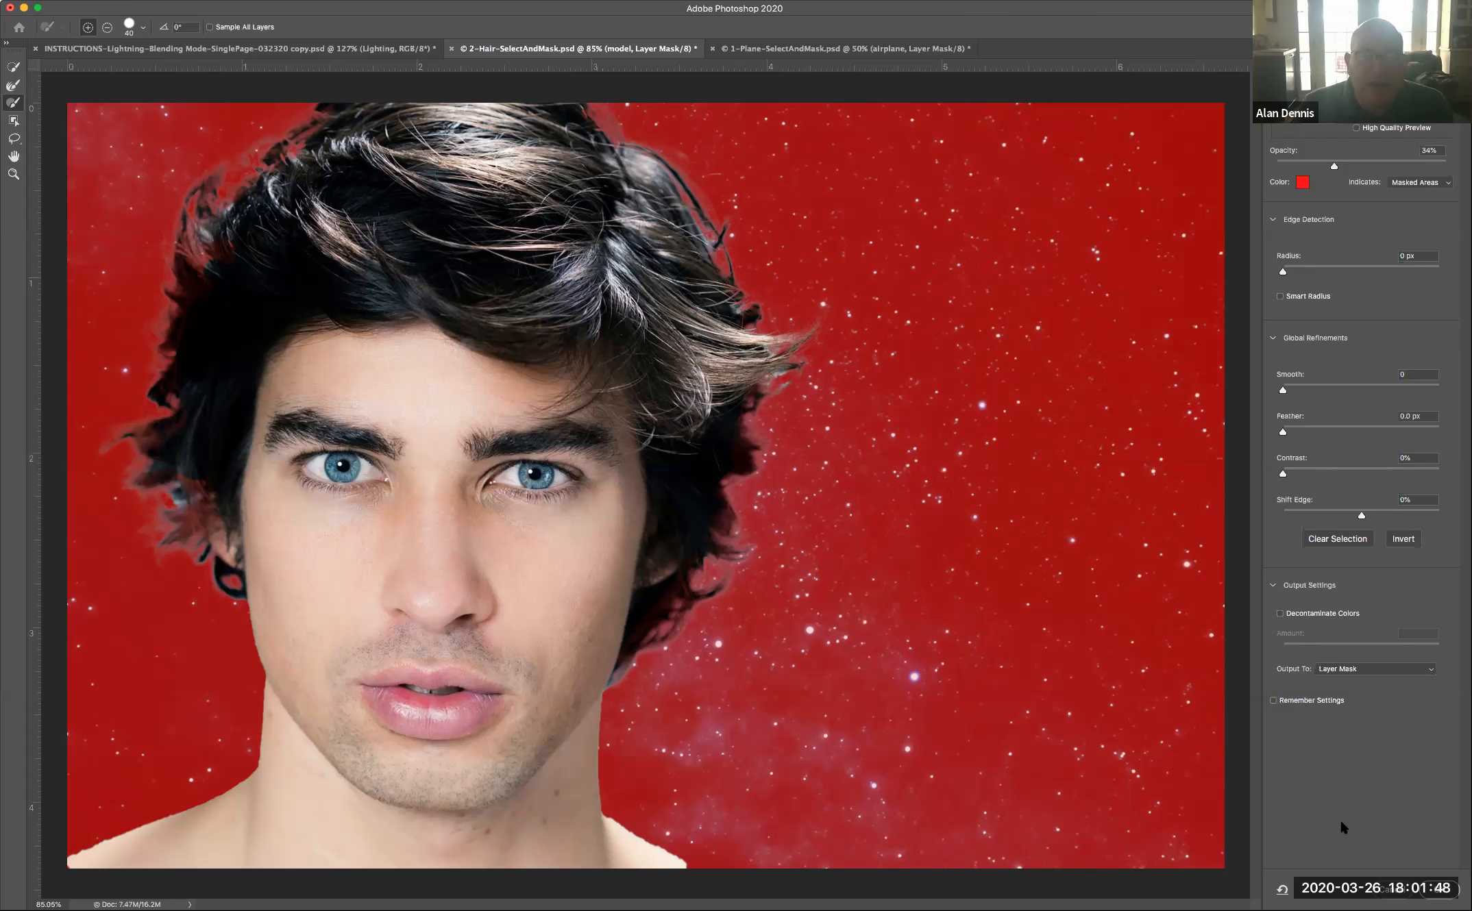
left_click(1442, 888)
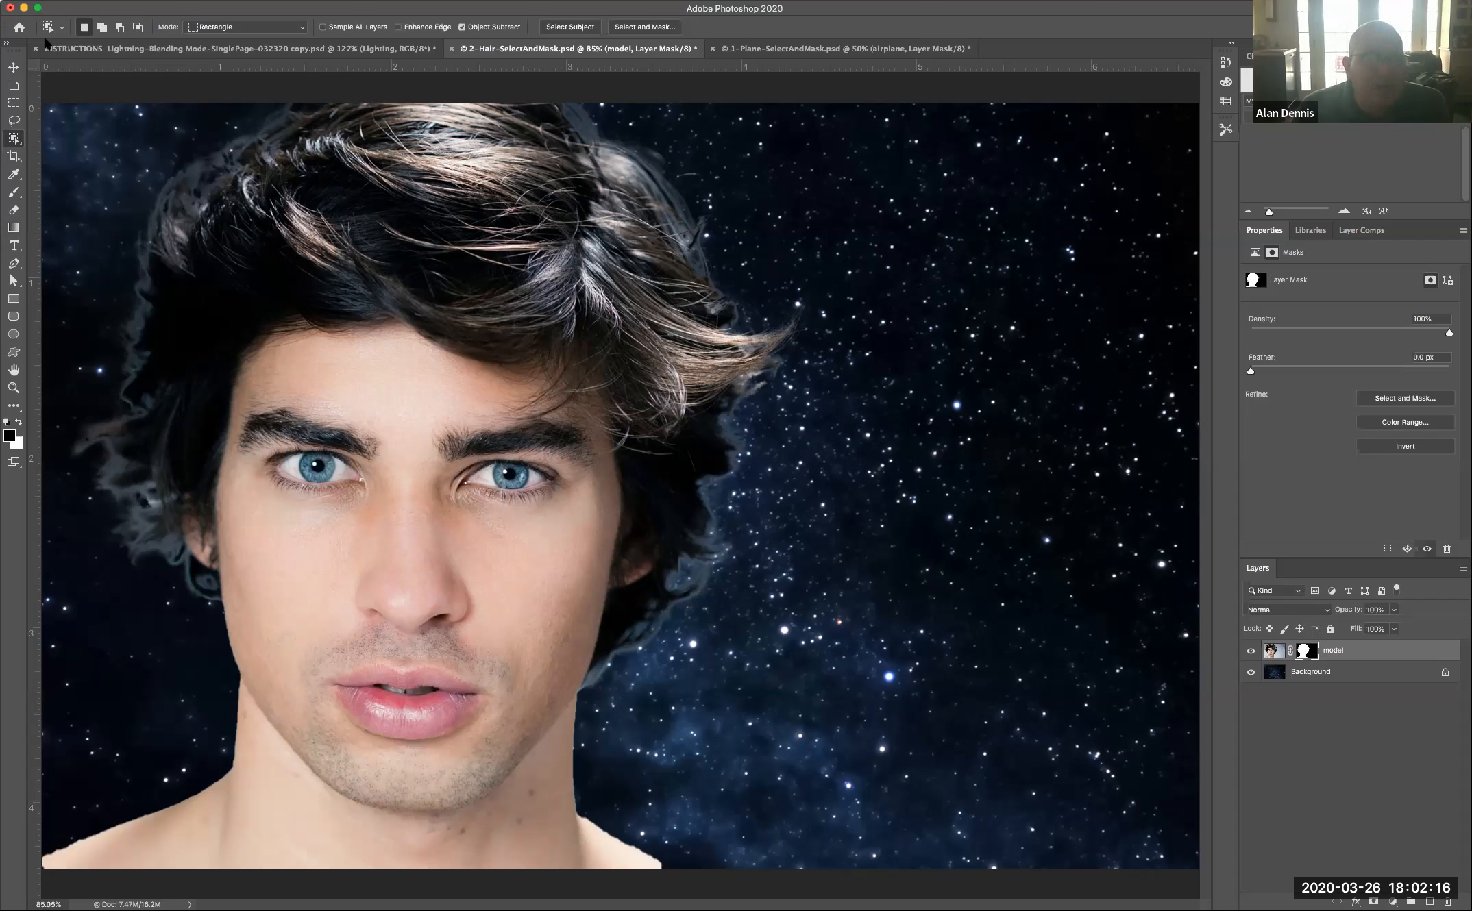
Step: Customize the toolbar by adding the Dodge Tool as its own group directly below the Magic Wand Tool
left_click(134, 11)
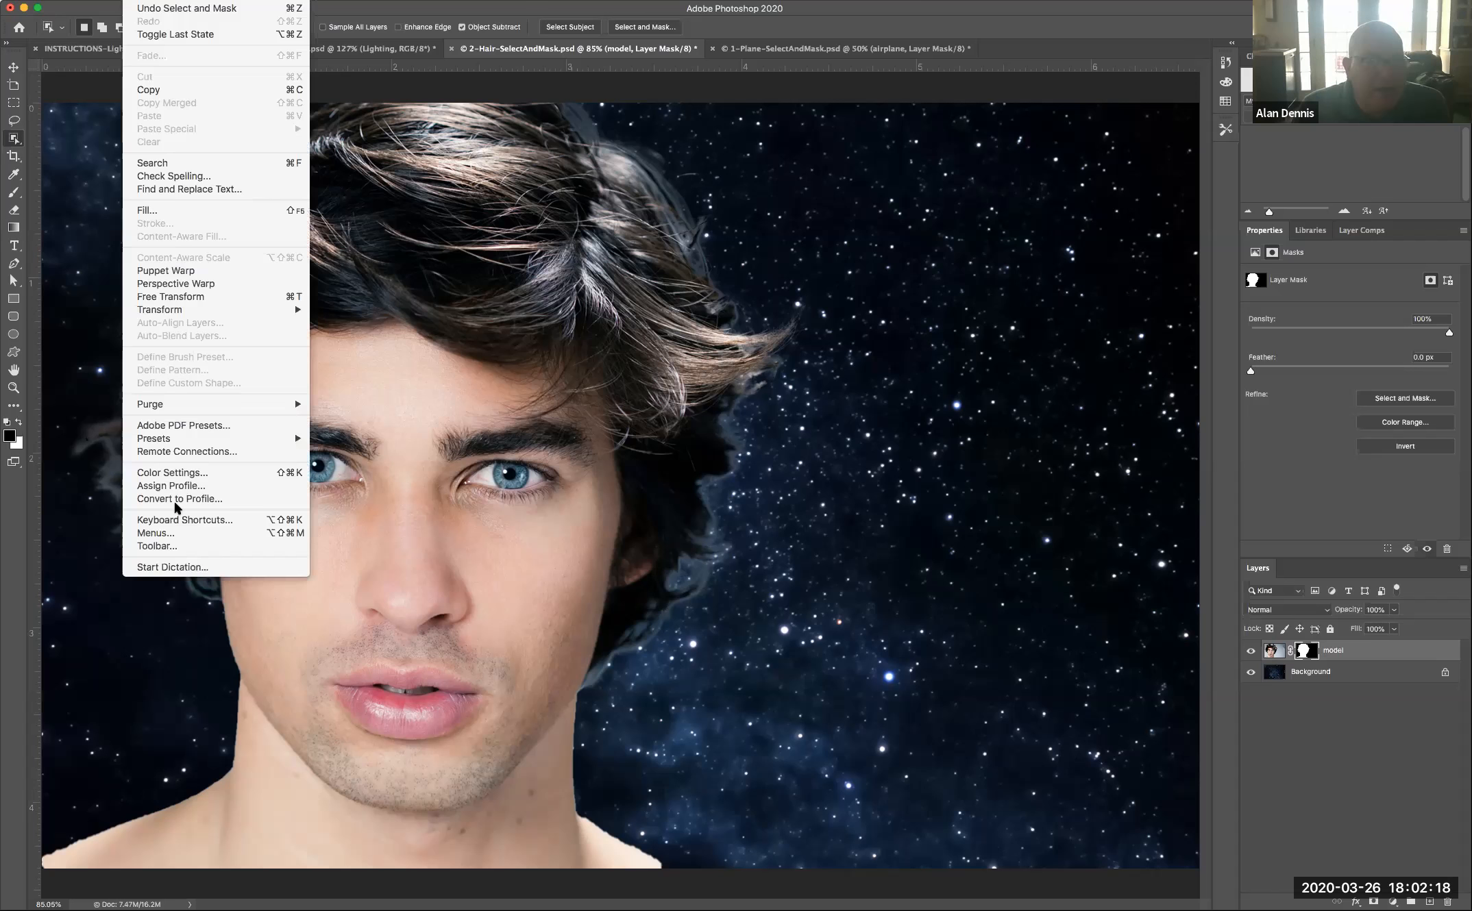
left_click(179, 545)
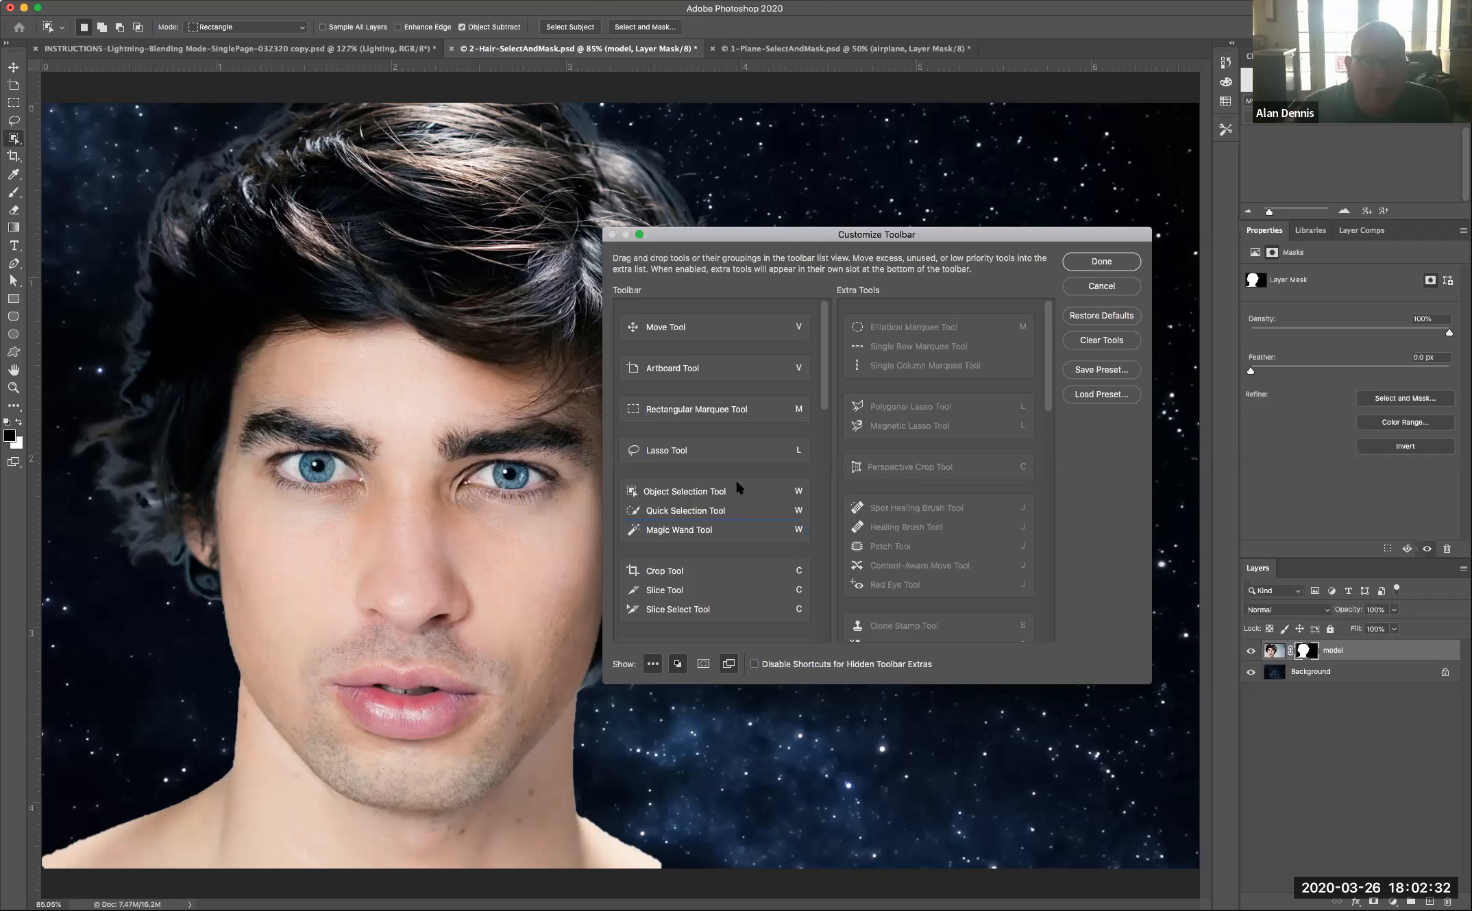
scroll(736, 481, "down", 5)
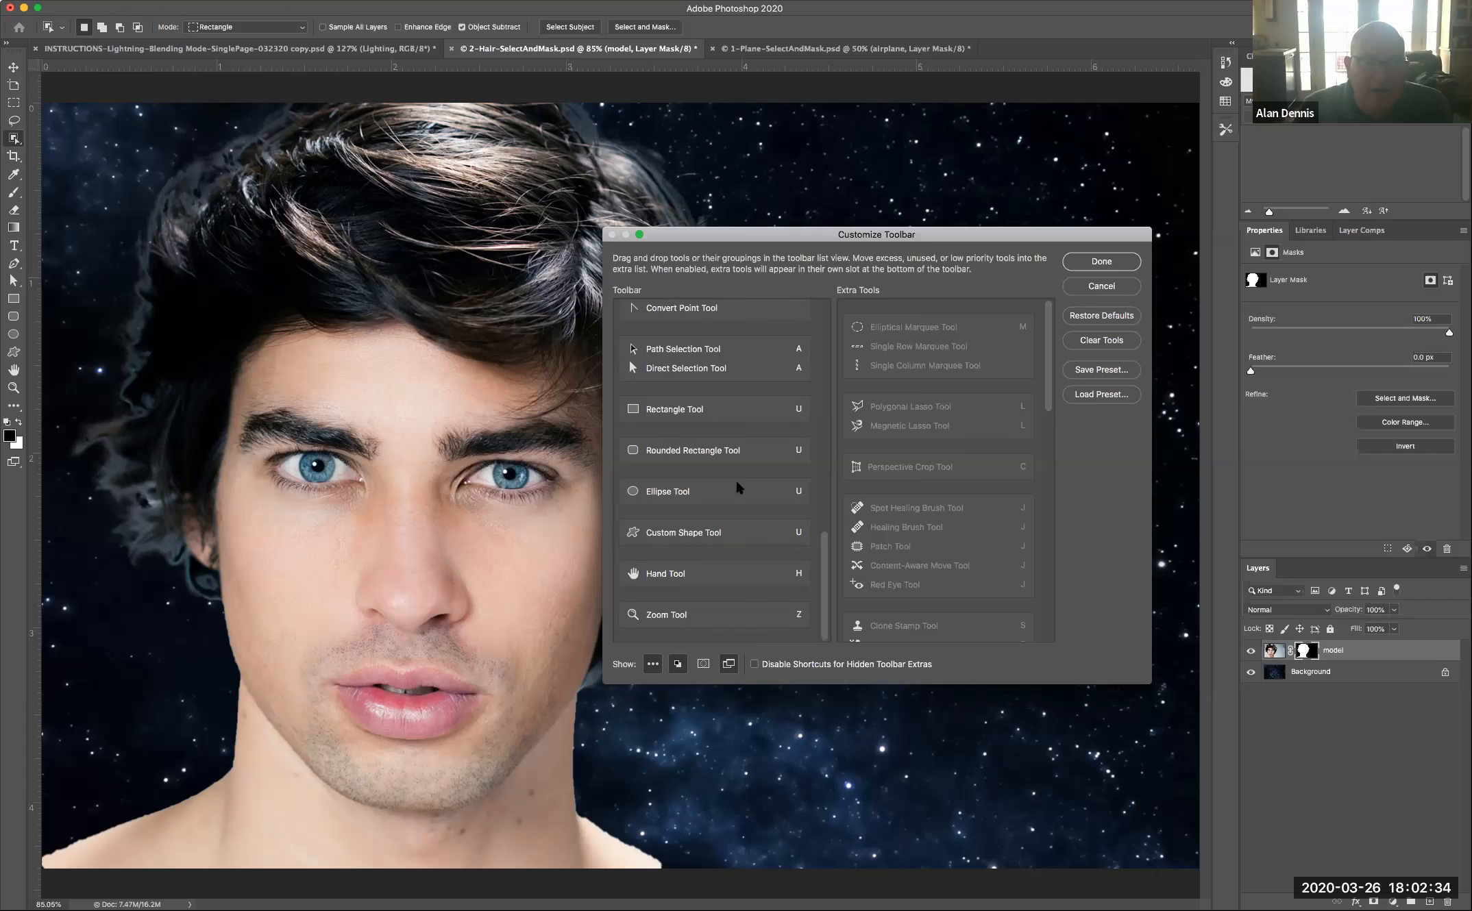
scroll(902, 419, "up", 5)
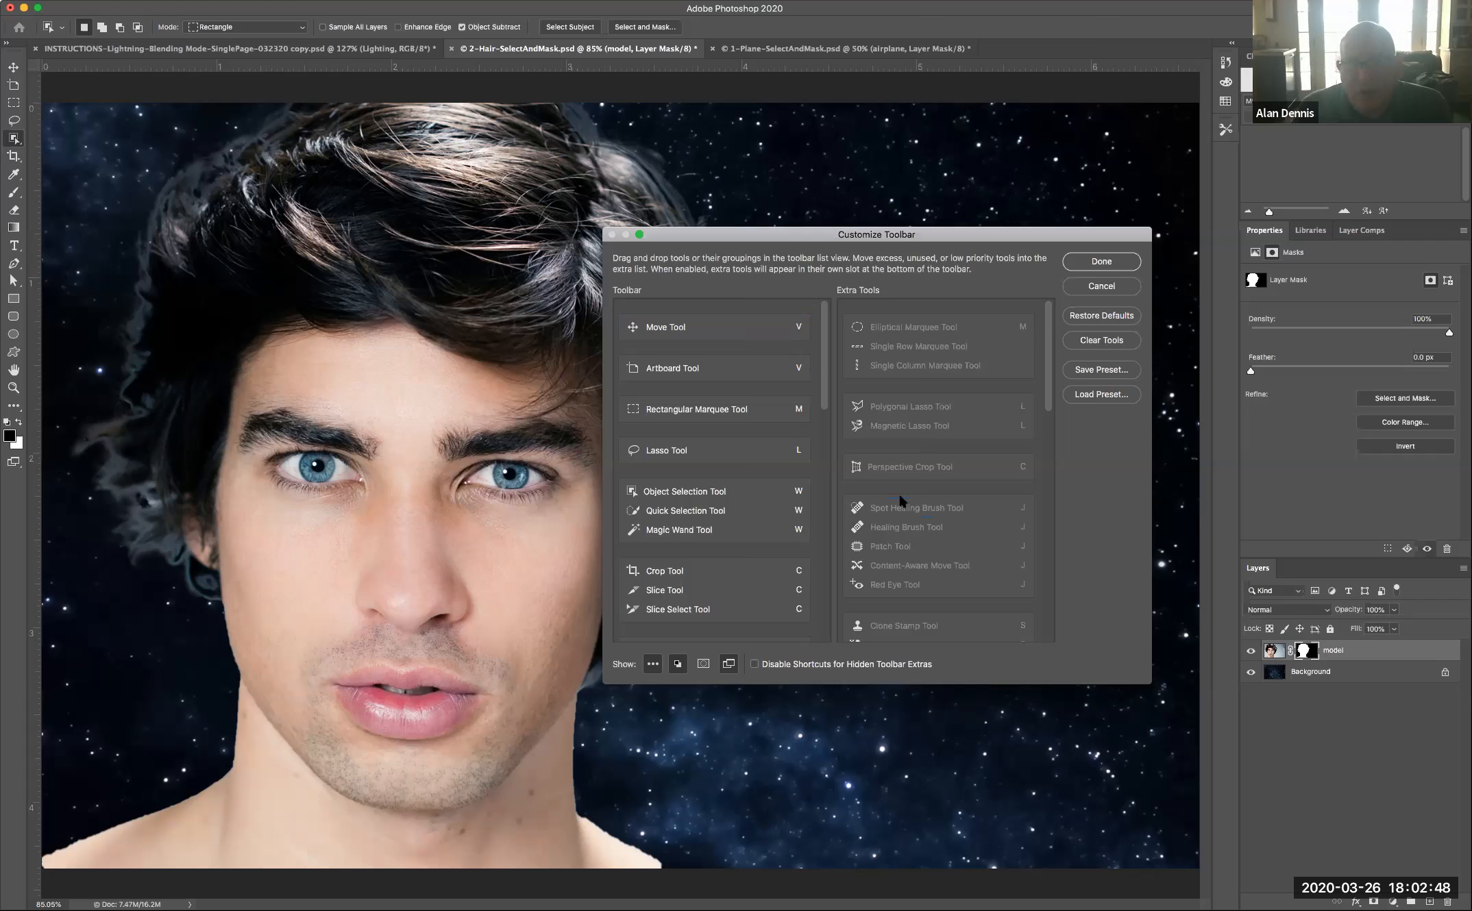
scroll(900, 501, "down", 5)
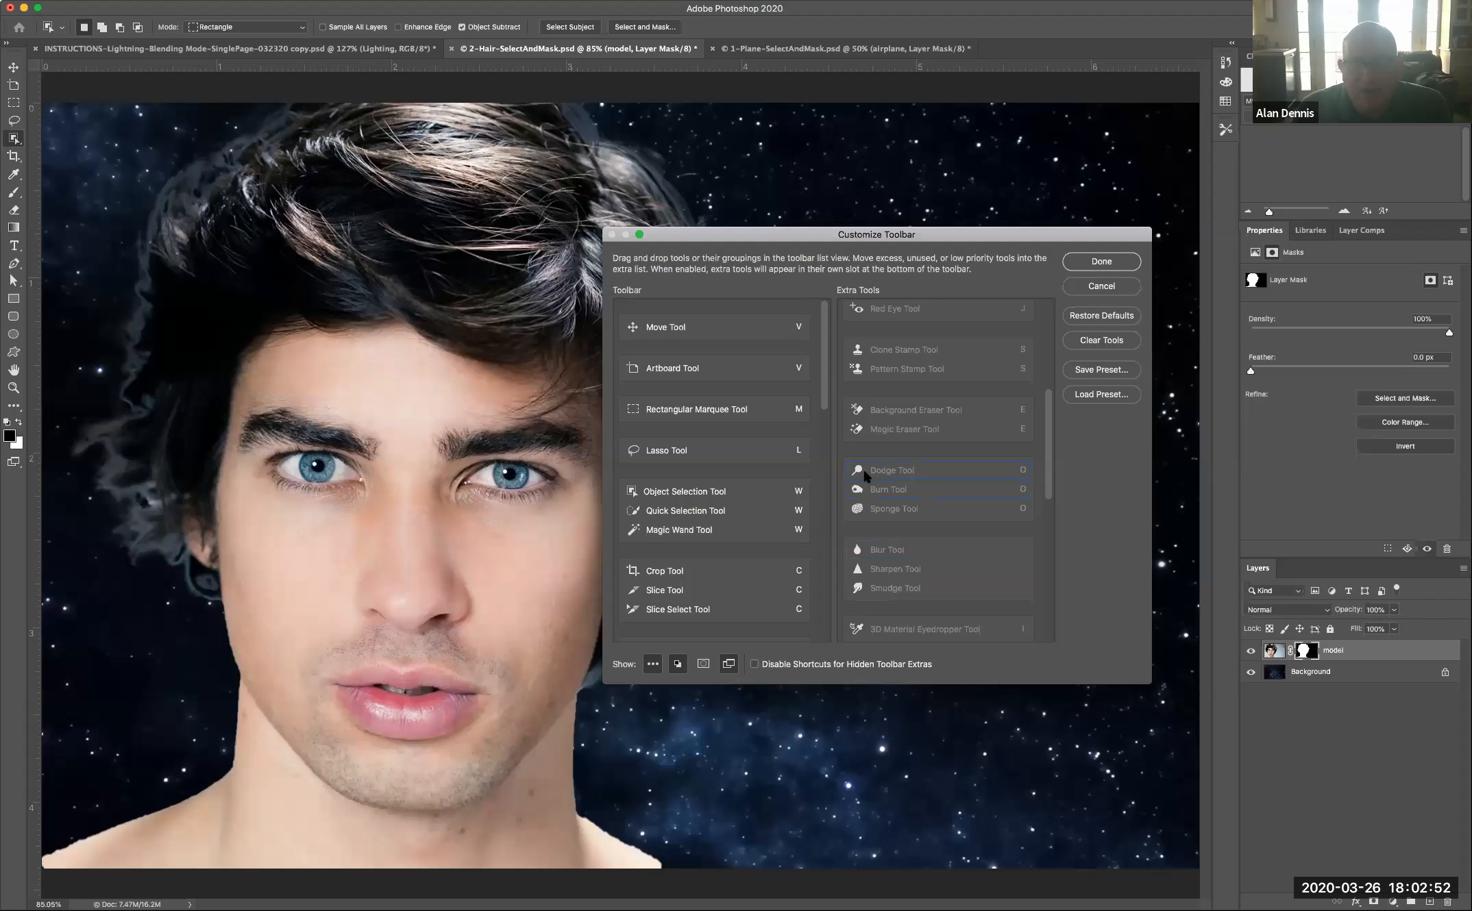
mouse_move(861, 473)
left_mouse_down()
mouse_move(706, 496)
mouse_move(725, 567)
mouse_move(751, 469)
mouse_move(729, 357)
mouse_move(732, 496)
mouse_move(700, 495)
mouse_move(694, 454)
mouse_move(696, 530)
mouse_move(672, 552)
left_mouse_up()
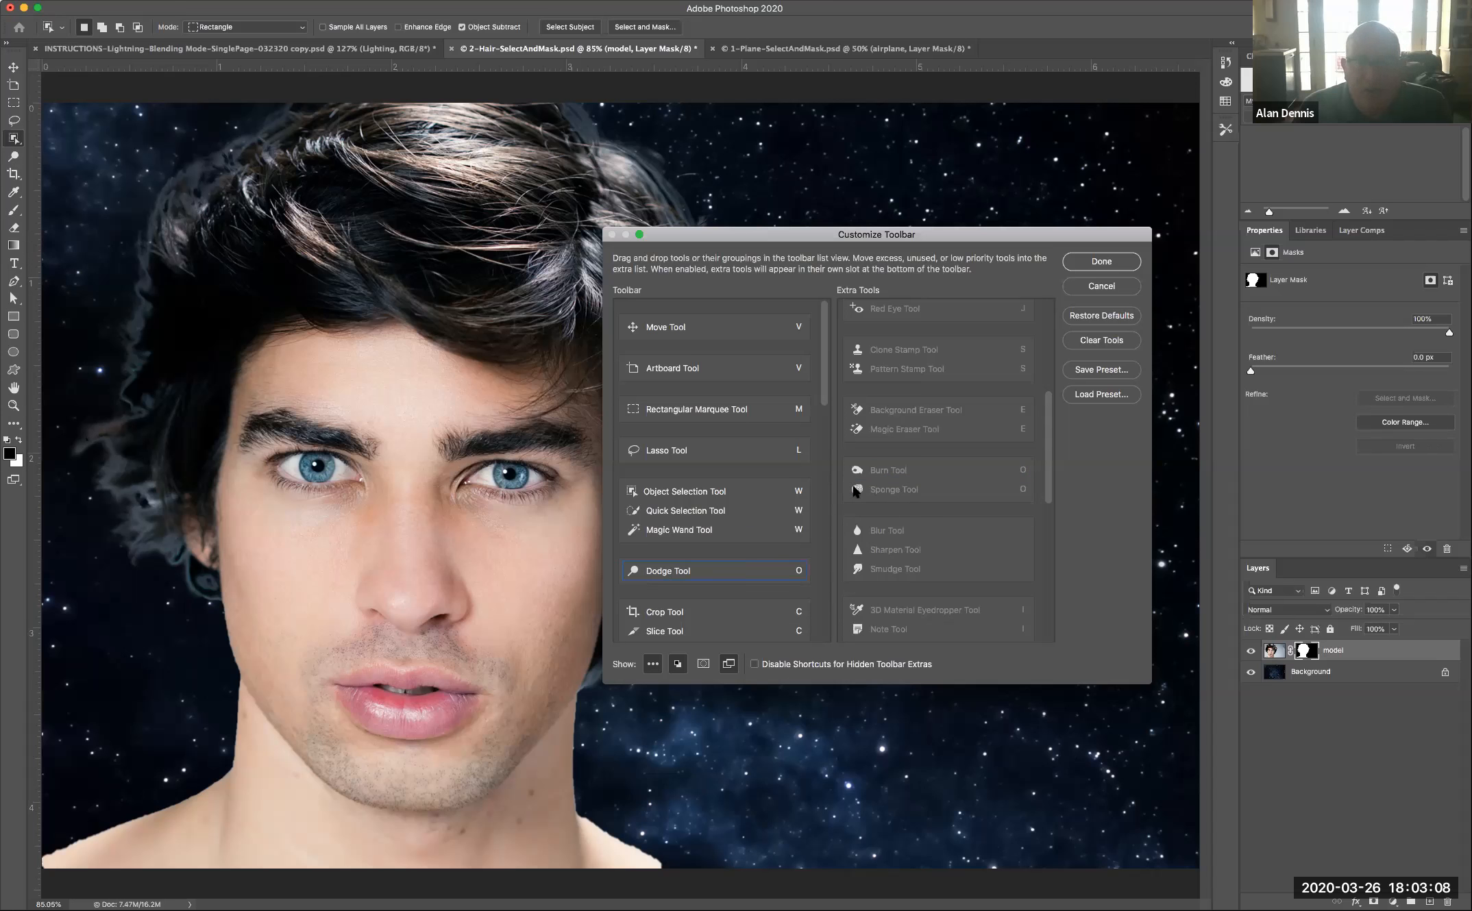
Step: Add the Burn Tool to the toolbar in the same group as the Dodge Tool and accept the customized toolbar
left_click_drag(684, 572, 673, 601)
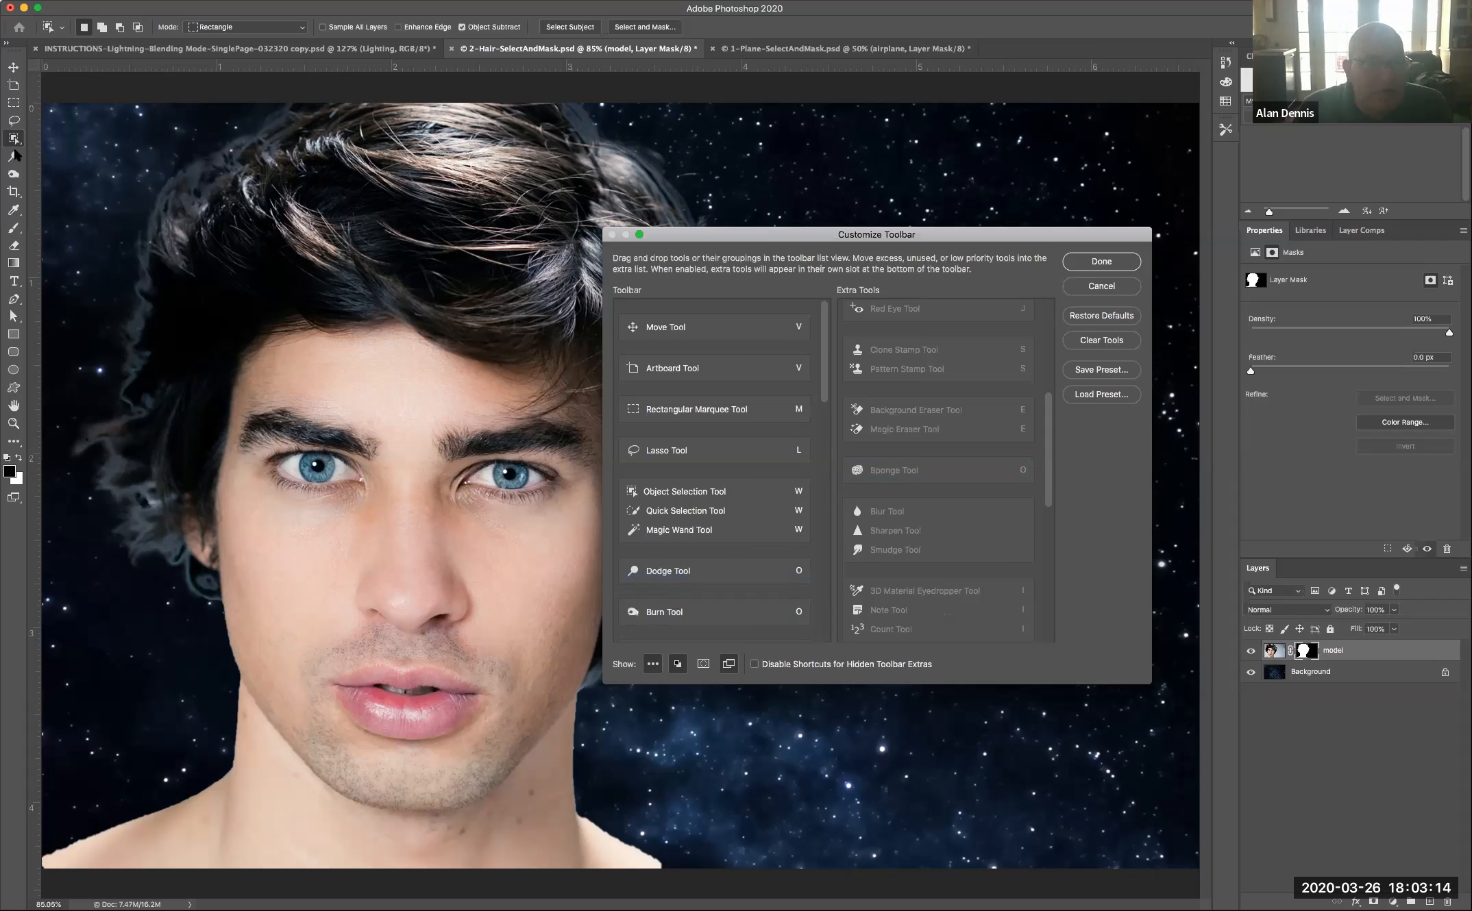
mouse_move(633, 612)
left_mouse_down()
mouse_move(653, 562)
mouse_move(660, 581)
left_mouse_up()
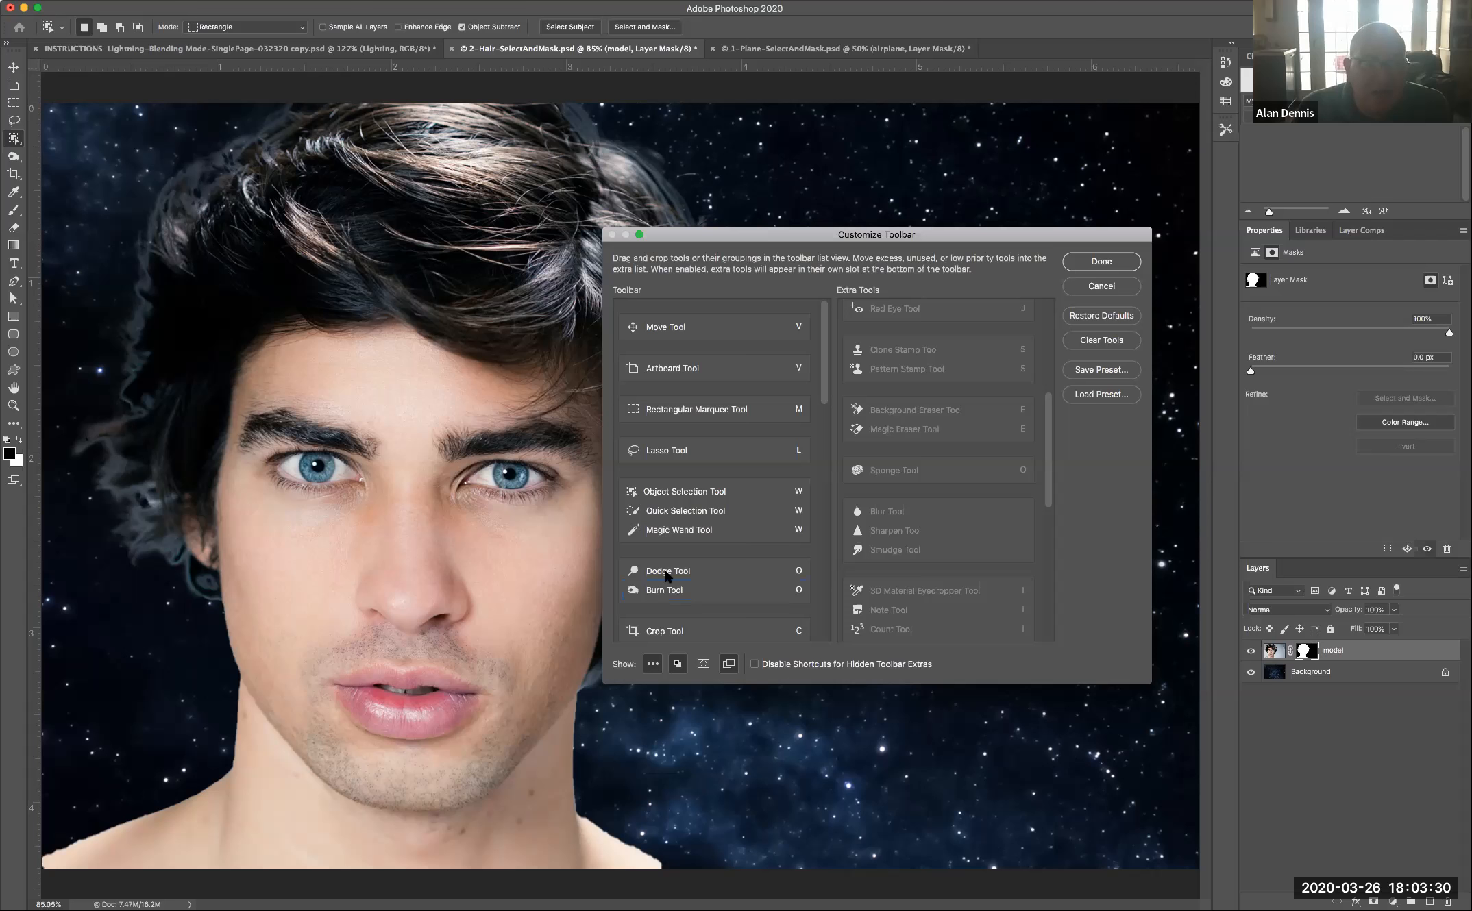
left_click(693, 594)
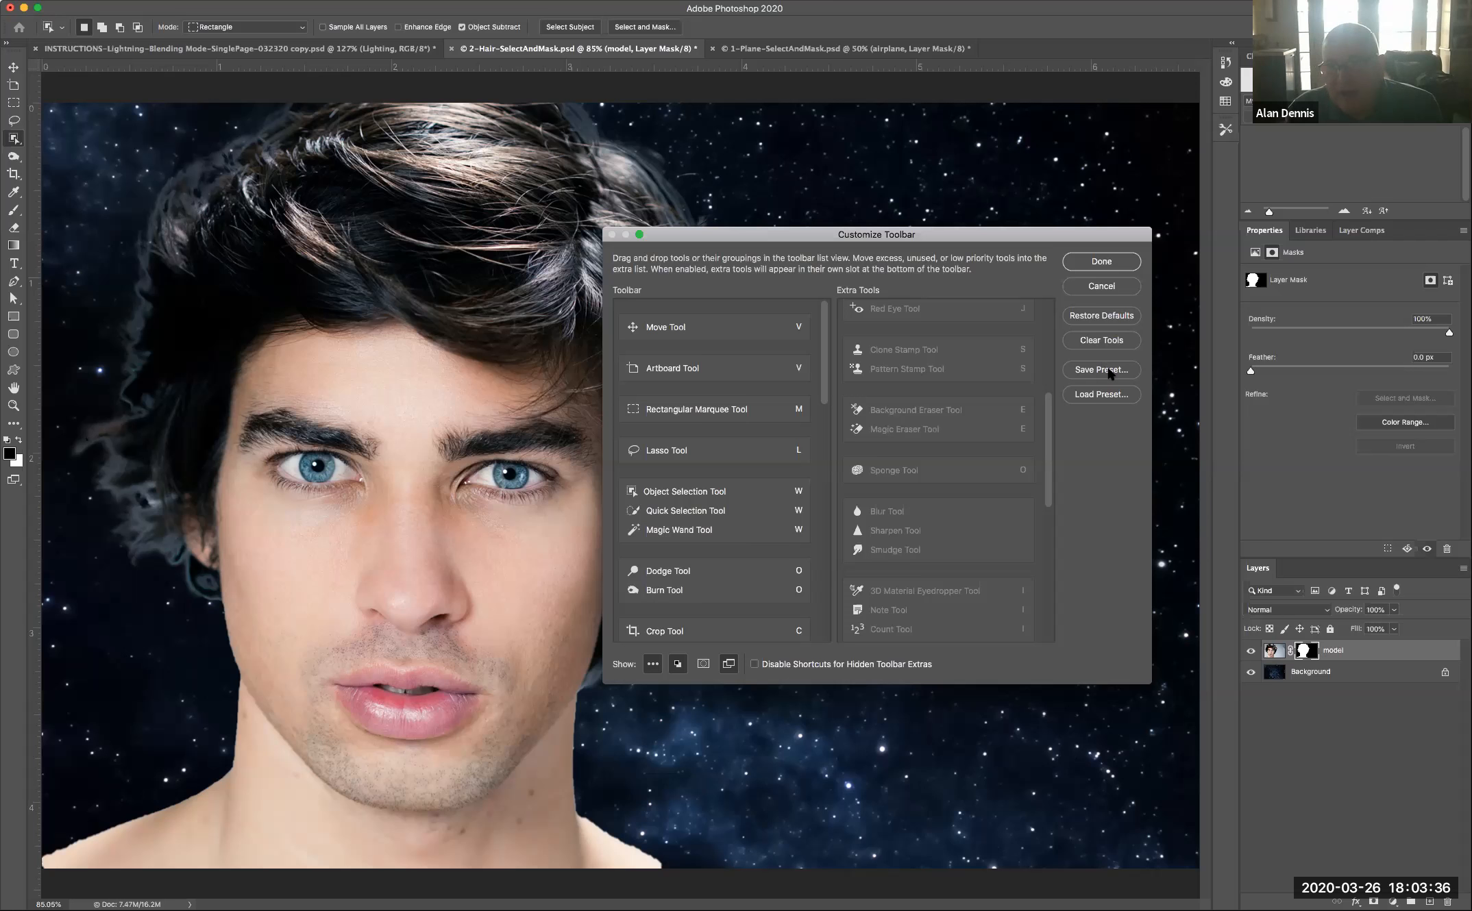
left_click(1105, 263)
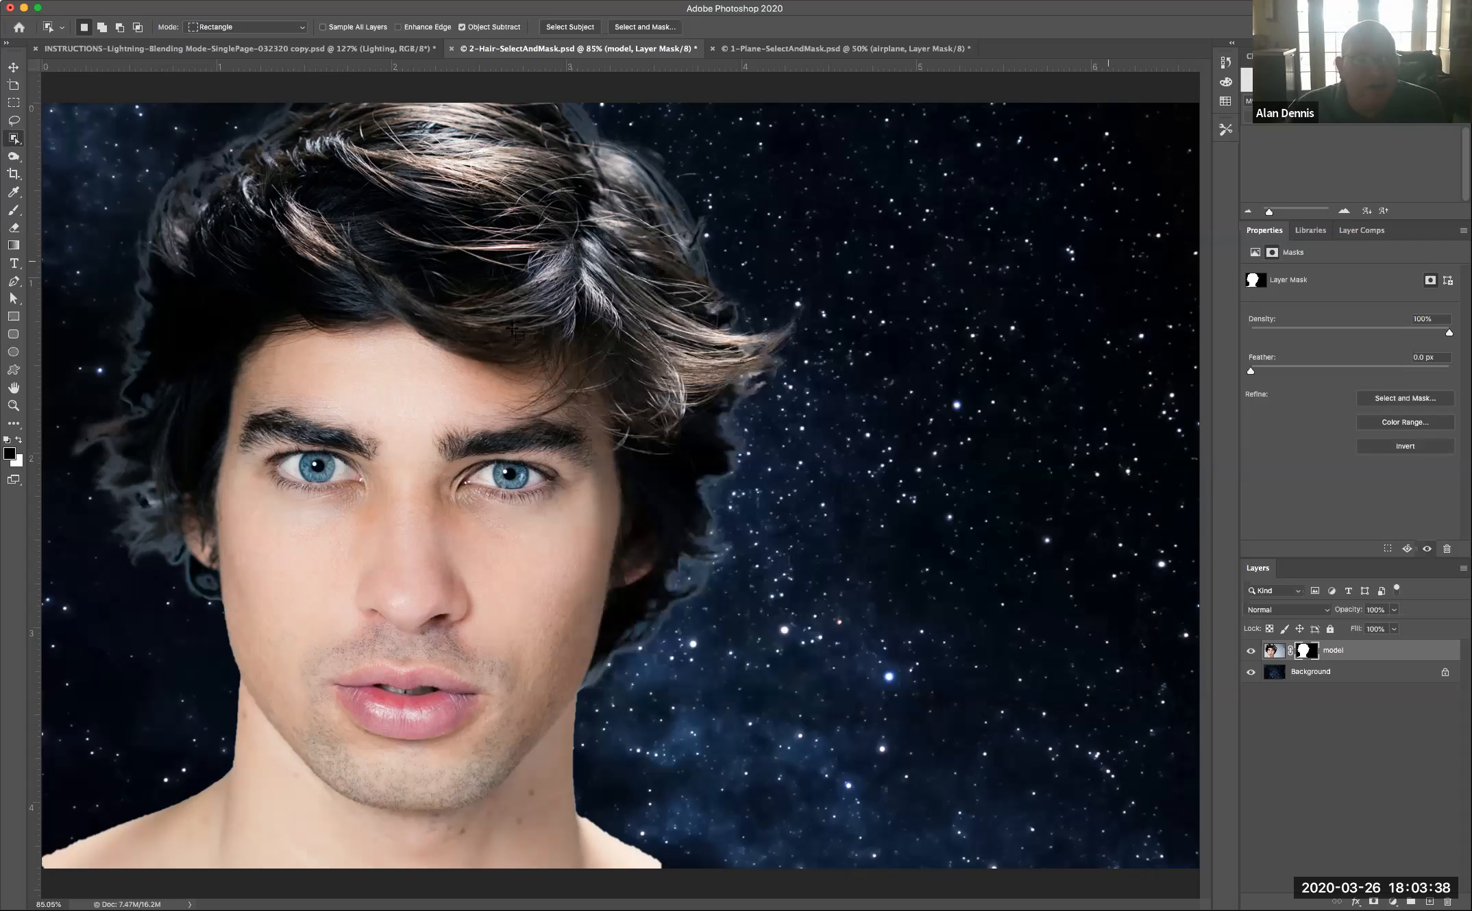
Step: Activate the Dodge Tool and display the model layer's mask on its own on the canvas
left_click(15, 157)
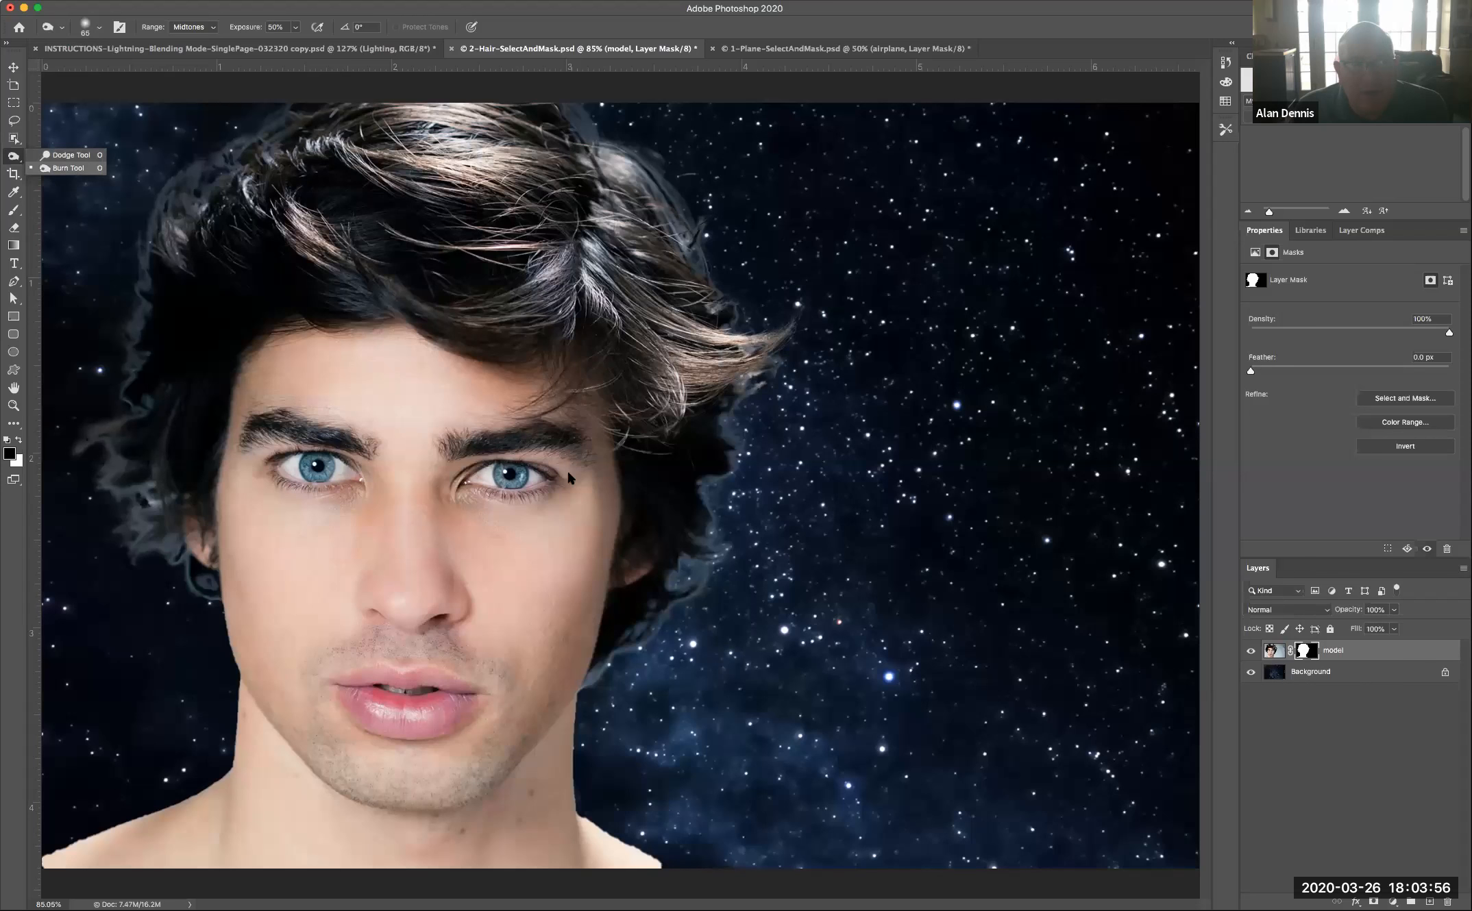
left_click(63, 158)
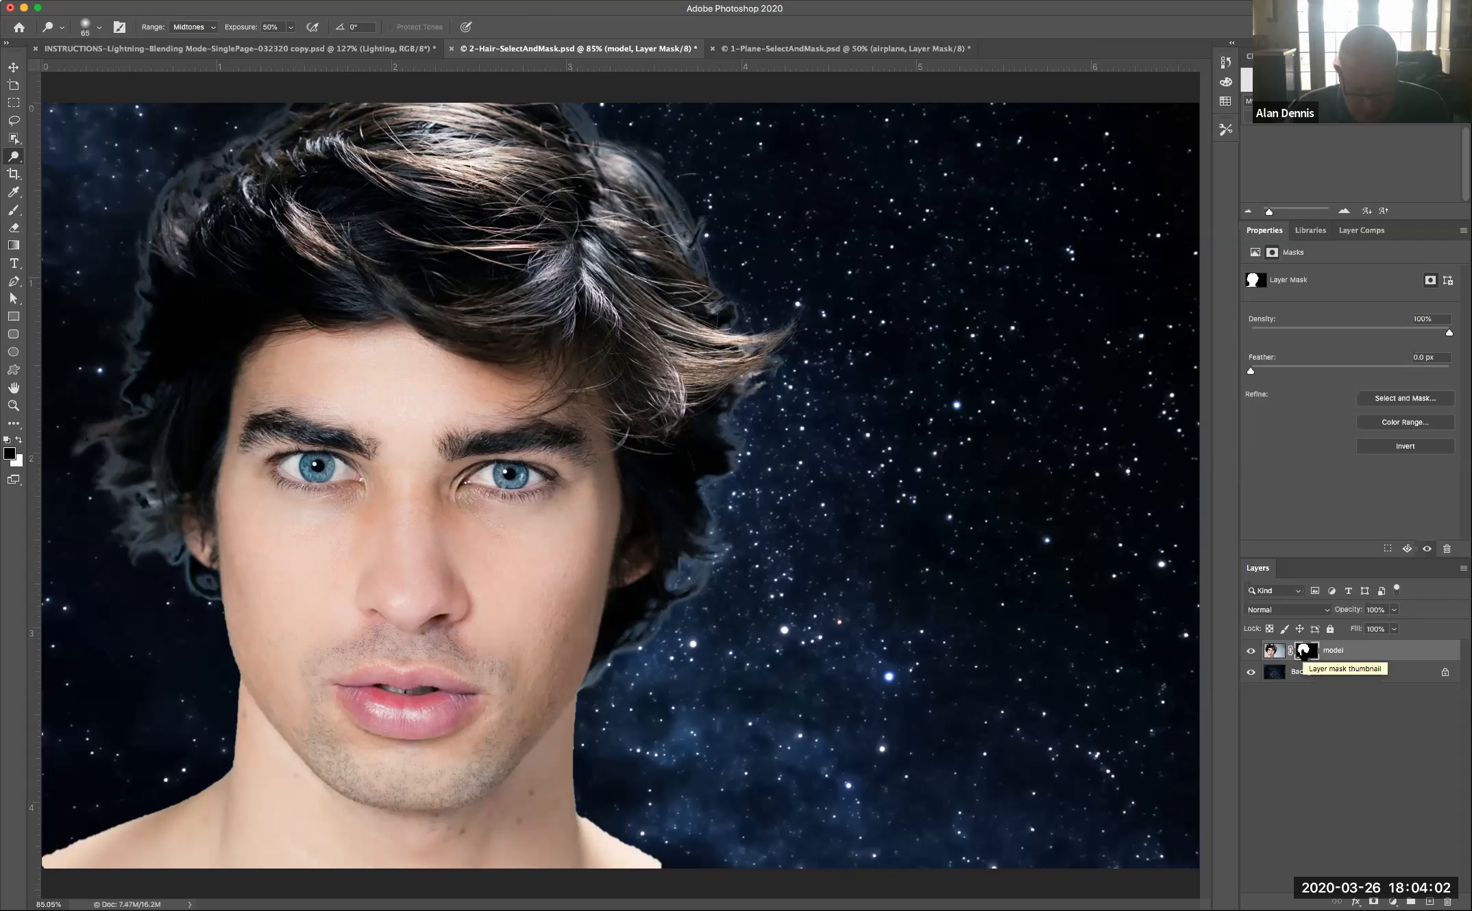
left_click(1305, 652, "alt")
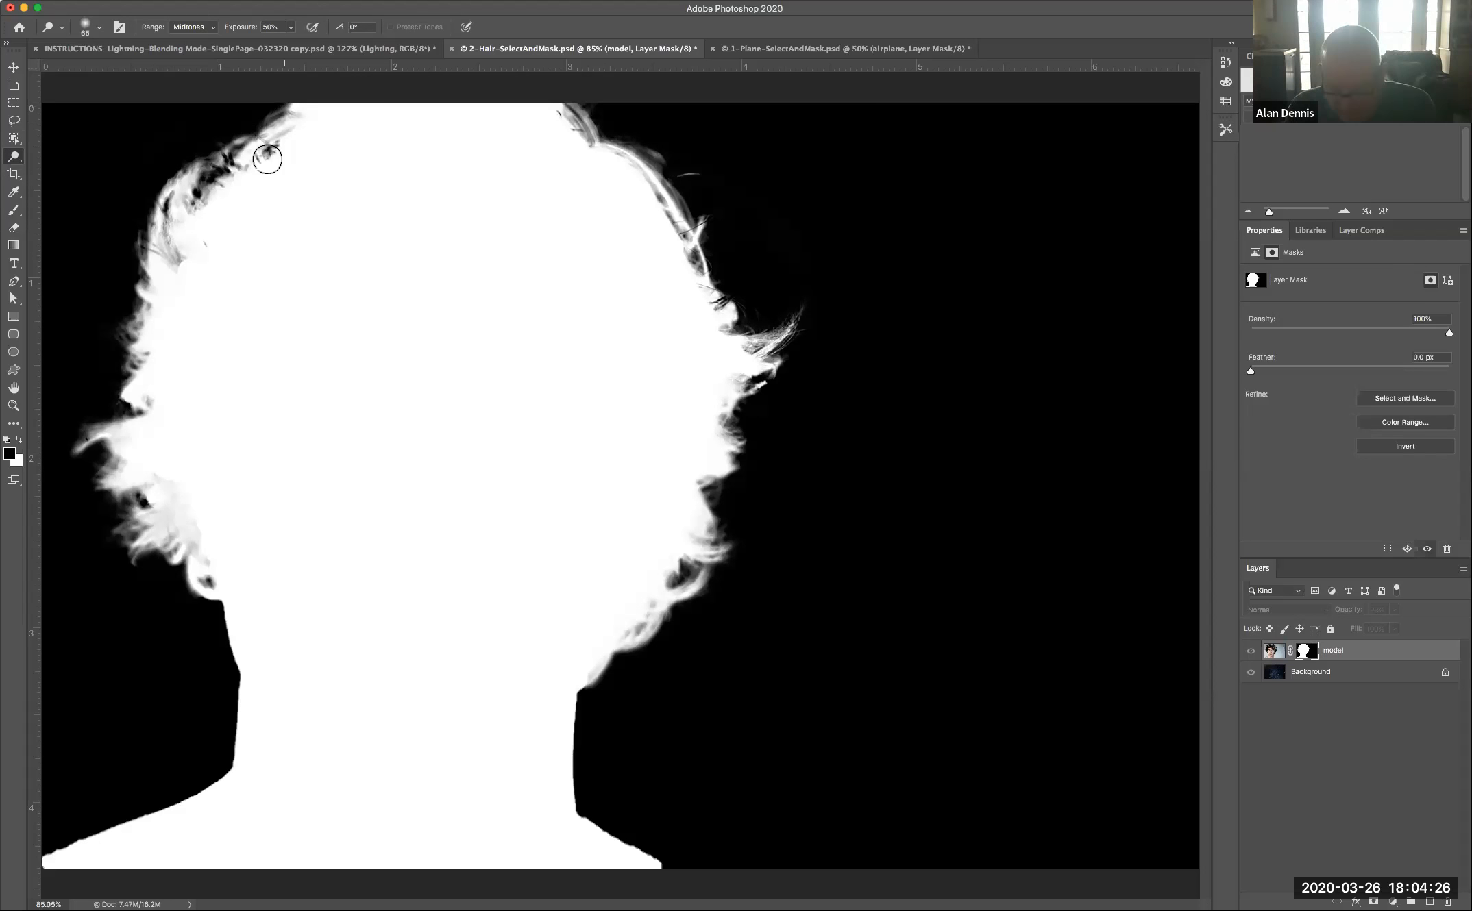
Step: Try dodging the mask's left hair edge with a size 90 brush, and undo the last stroke
key("bracketright")
key("bracketright")
key("bracketright")
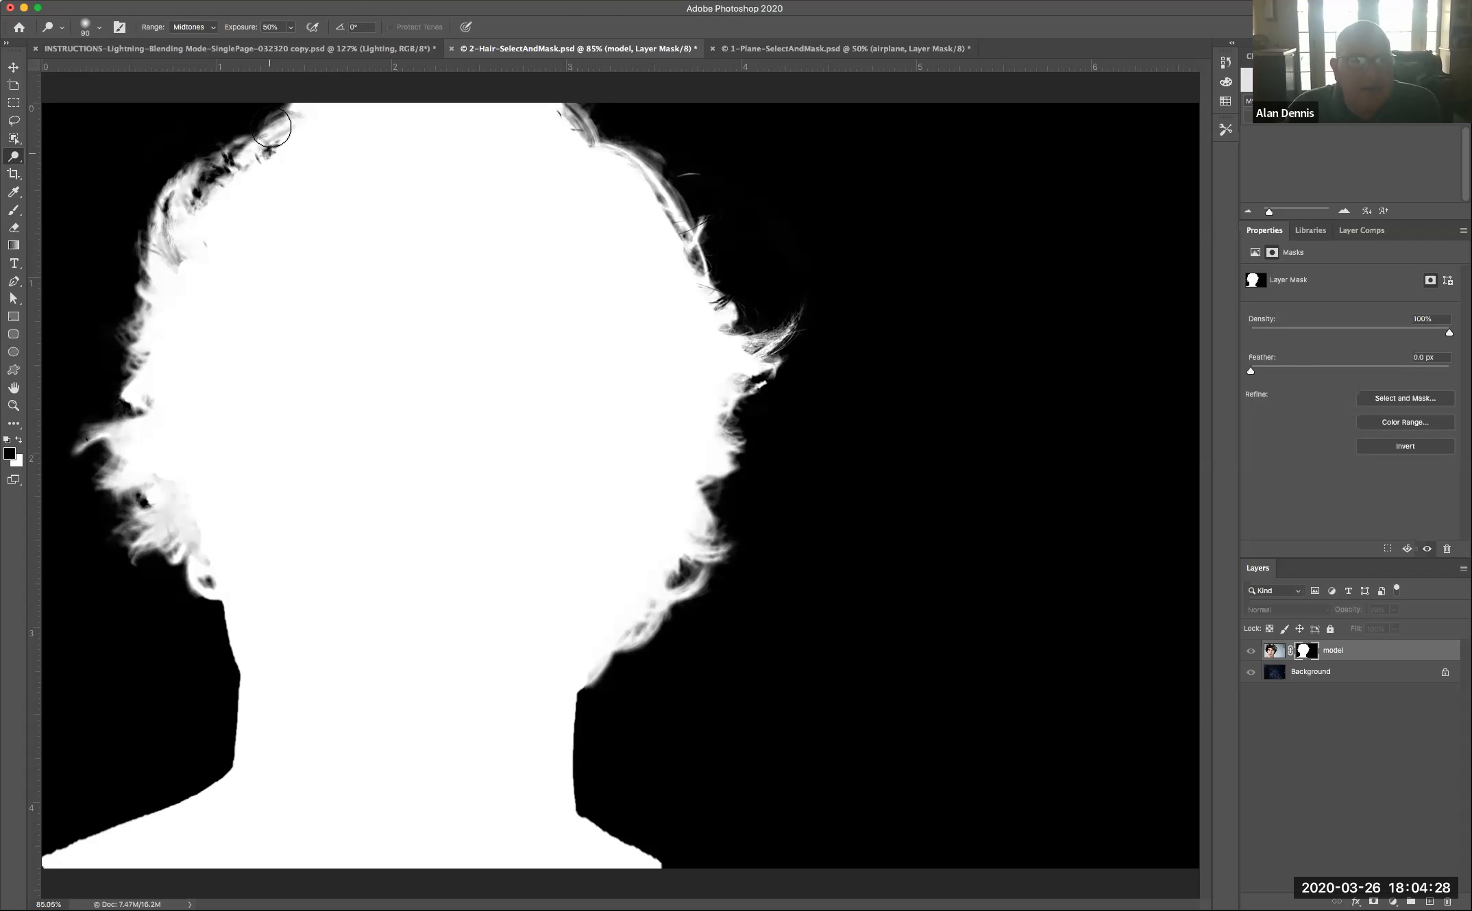
mouse_move(266, 131)
left_mouse_down()
mouse_move(220, 165)
mouse_move(199, 156)
mouse_move(148, 261)
mouse_move(136, 234)
mouse_move(148, 275)
mouse_move(176, 179)
mouse_move(141, 365)
mouse_move(102, 436)
mouse_move(152, 553)
mouse_move(215, 586)
mouse_move(179, 554)
left_mouse_up()
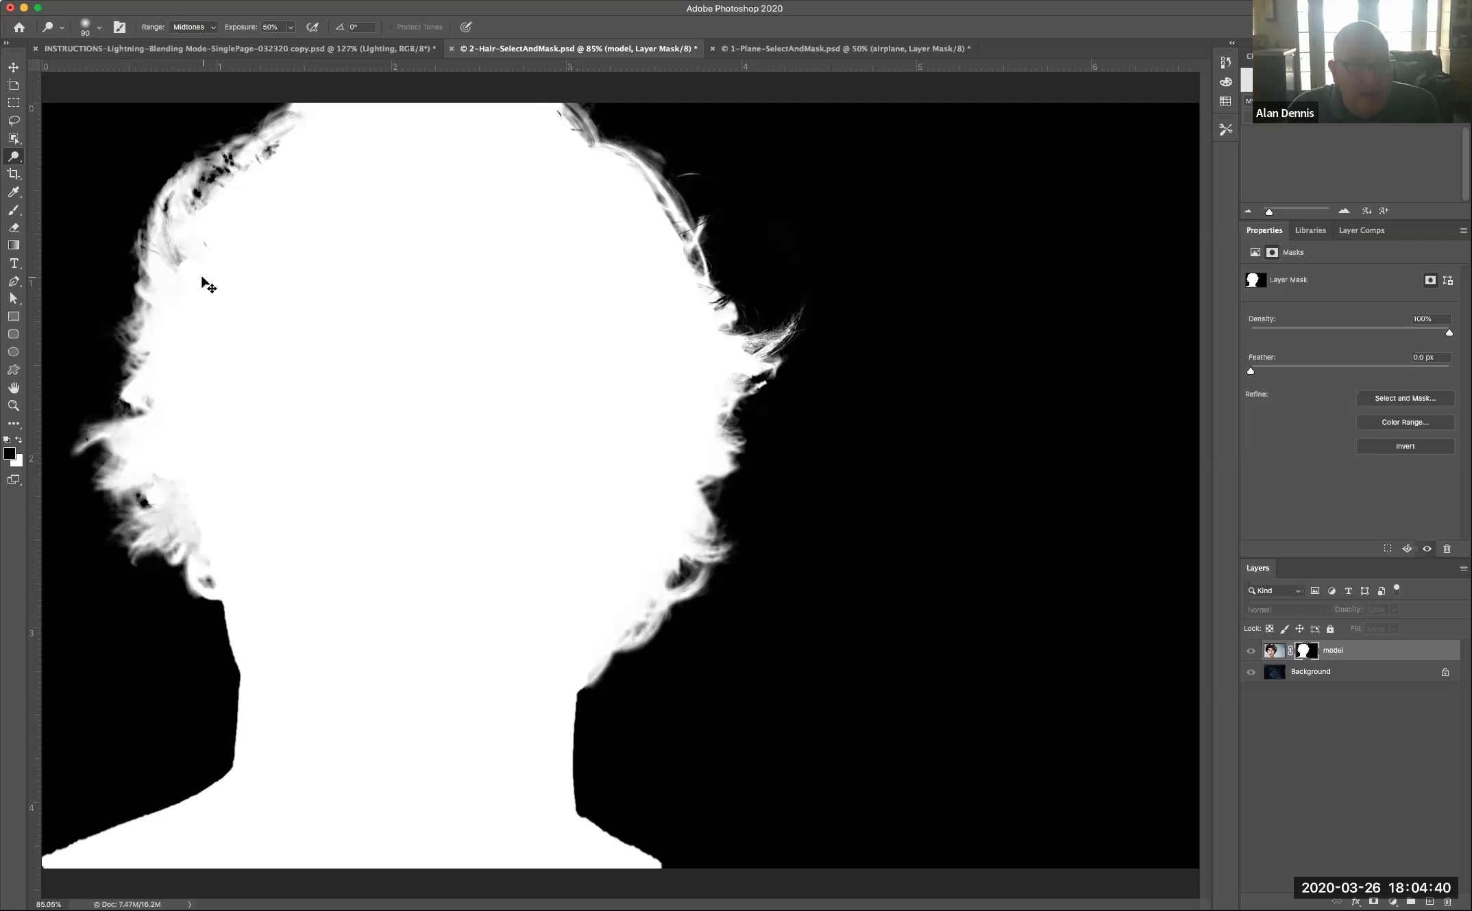
key("super+z")
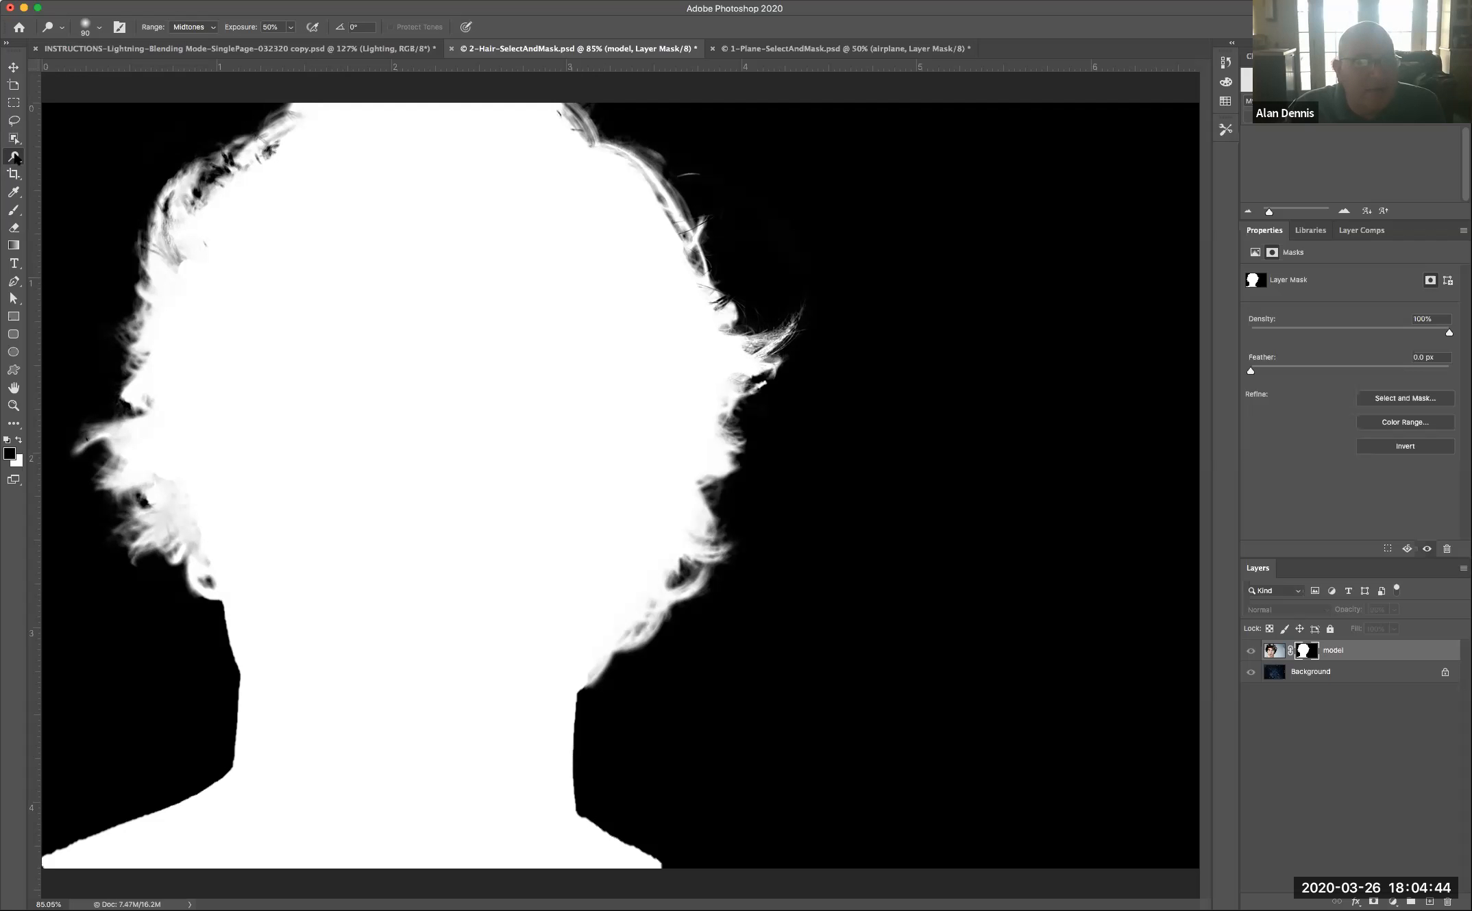
Step: Darken the mask's hair edges on both sides of the head using the Burn Tool at brush size 90
left_click_drag(14, 158, 59, 170)
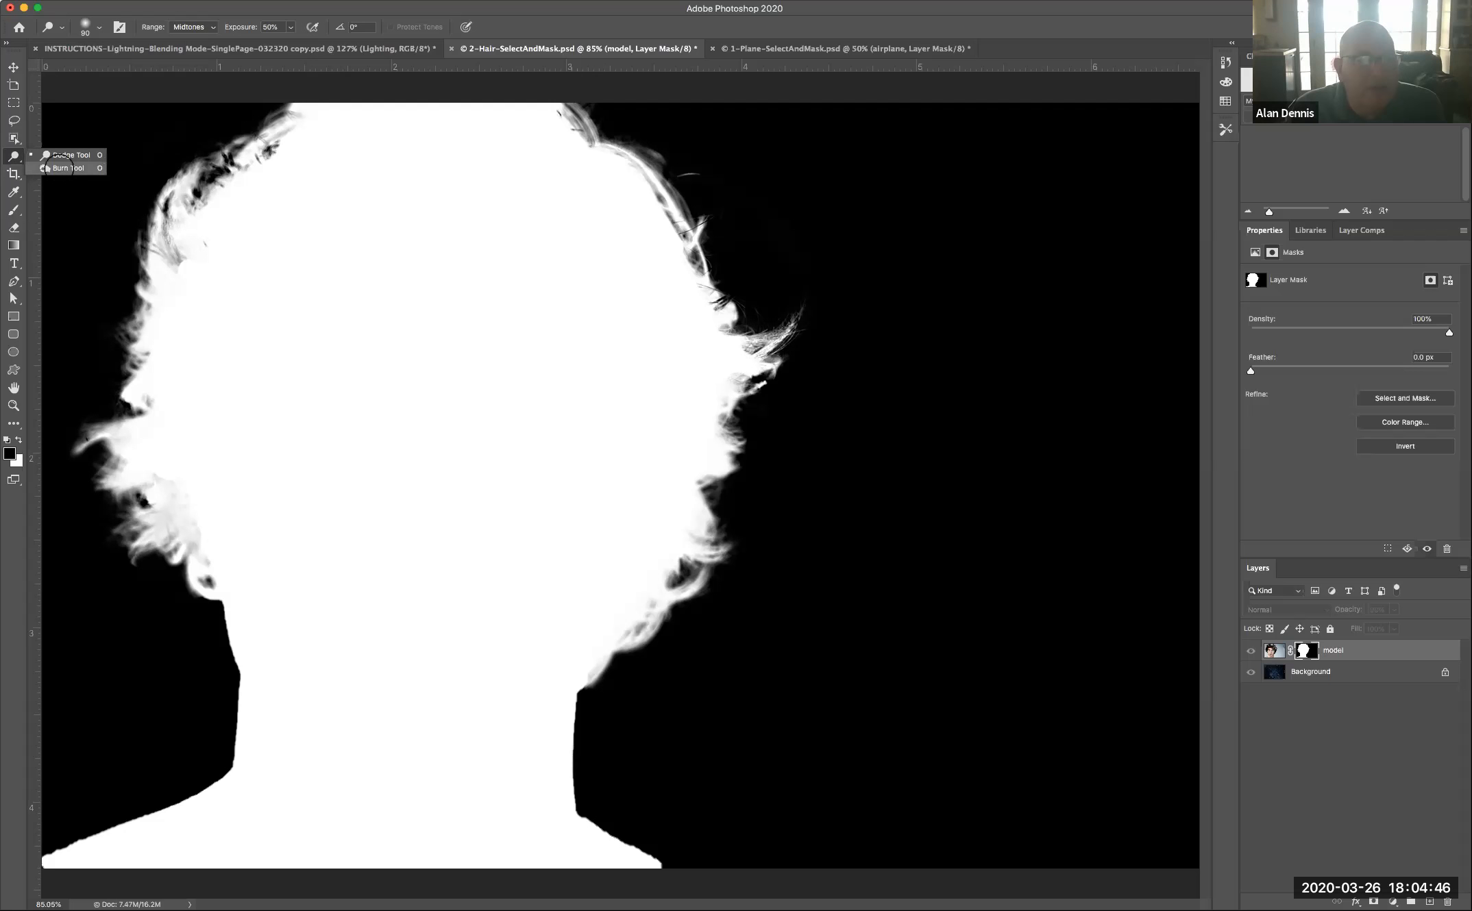
left_click(60, 169)
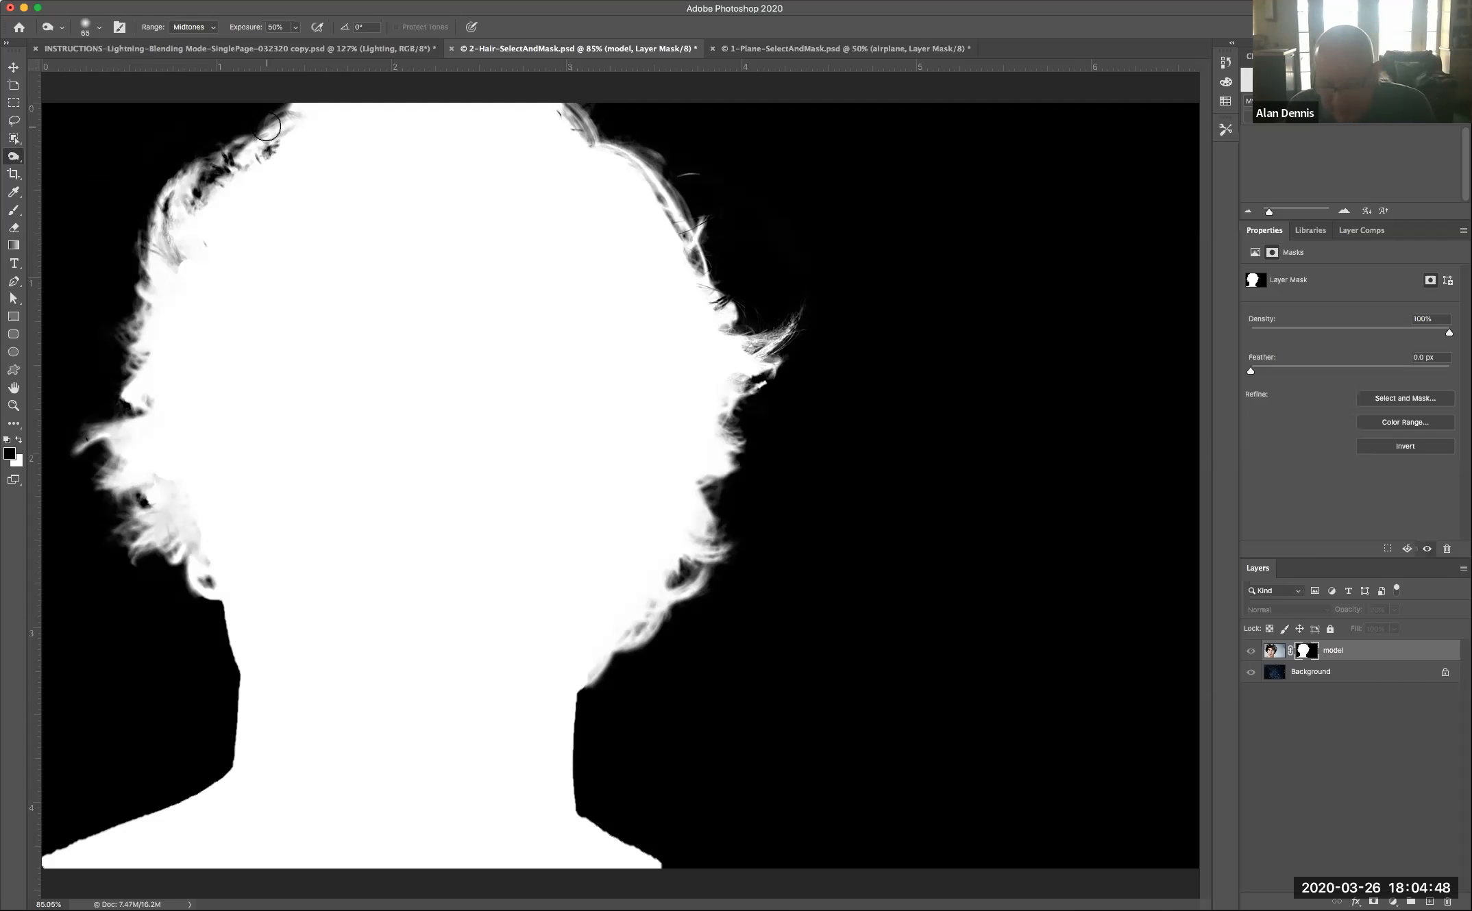
key("bracketright")
key("bracketright")
key("bracketright")
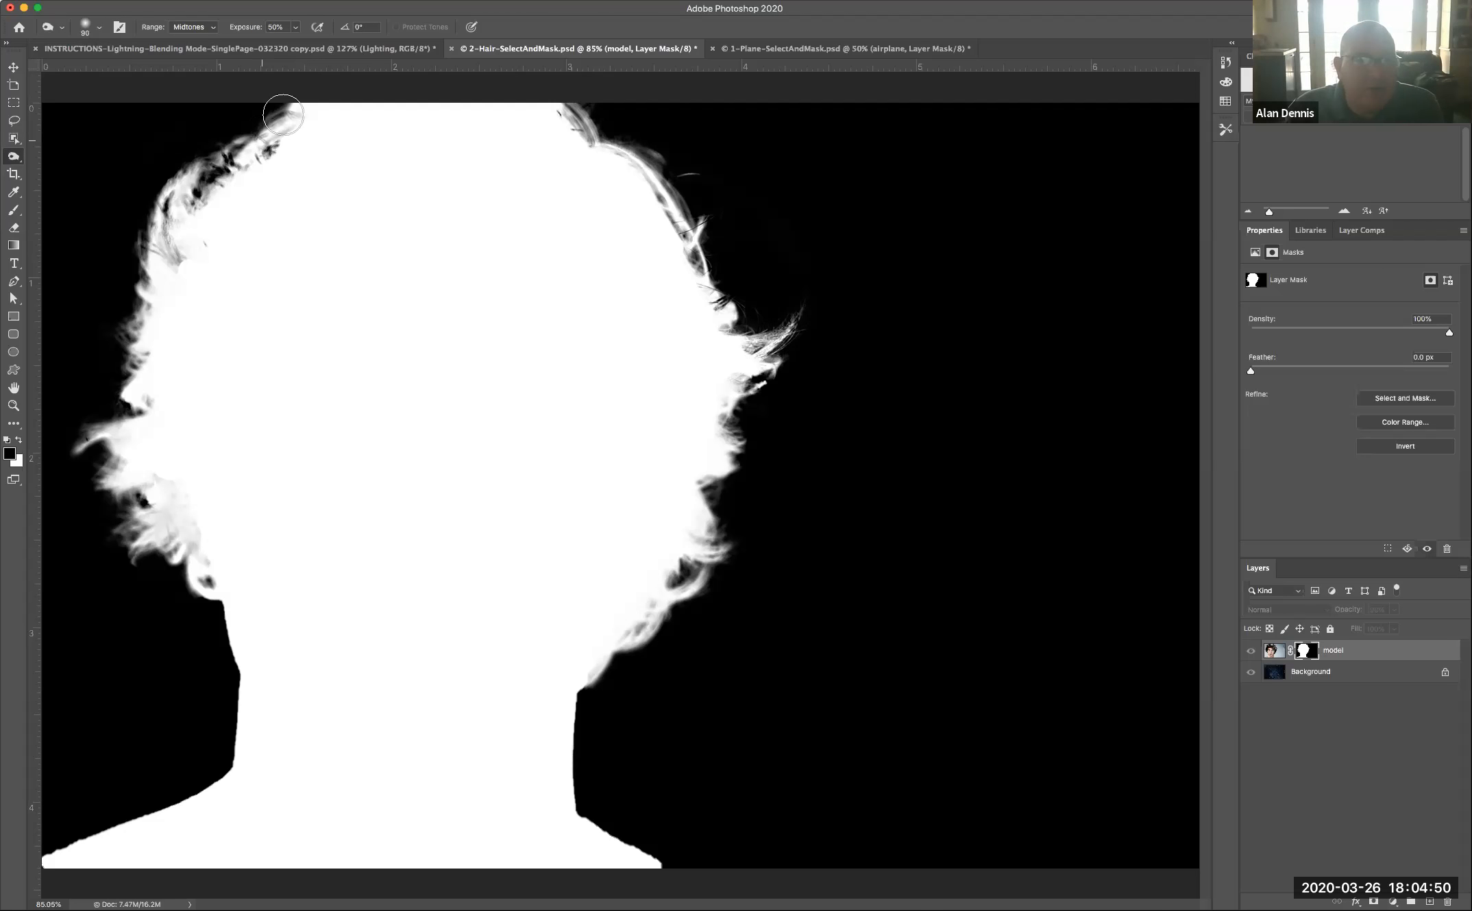
mouse_move(163, 212)
left_mouse_down()
mouse_move(127, 332)
mouse_move(138, 382)
mouse_move(164, 402)
mouse_move(105, 444)
mouse_move(111, 482)
mouse_move(194, 473)
mouse_move(155, 522)
mouse_move(172, 546)
mouse_move(130, 541)
mouse_move(187, 574)
mouse_move(157, 501)
mouse_move(161, 546)
mouse_move(104, 442)
left_mouse_up()
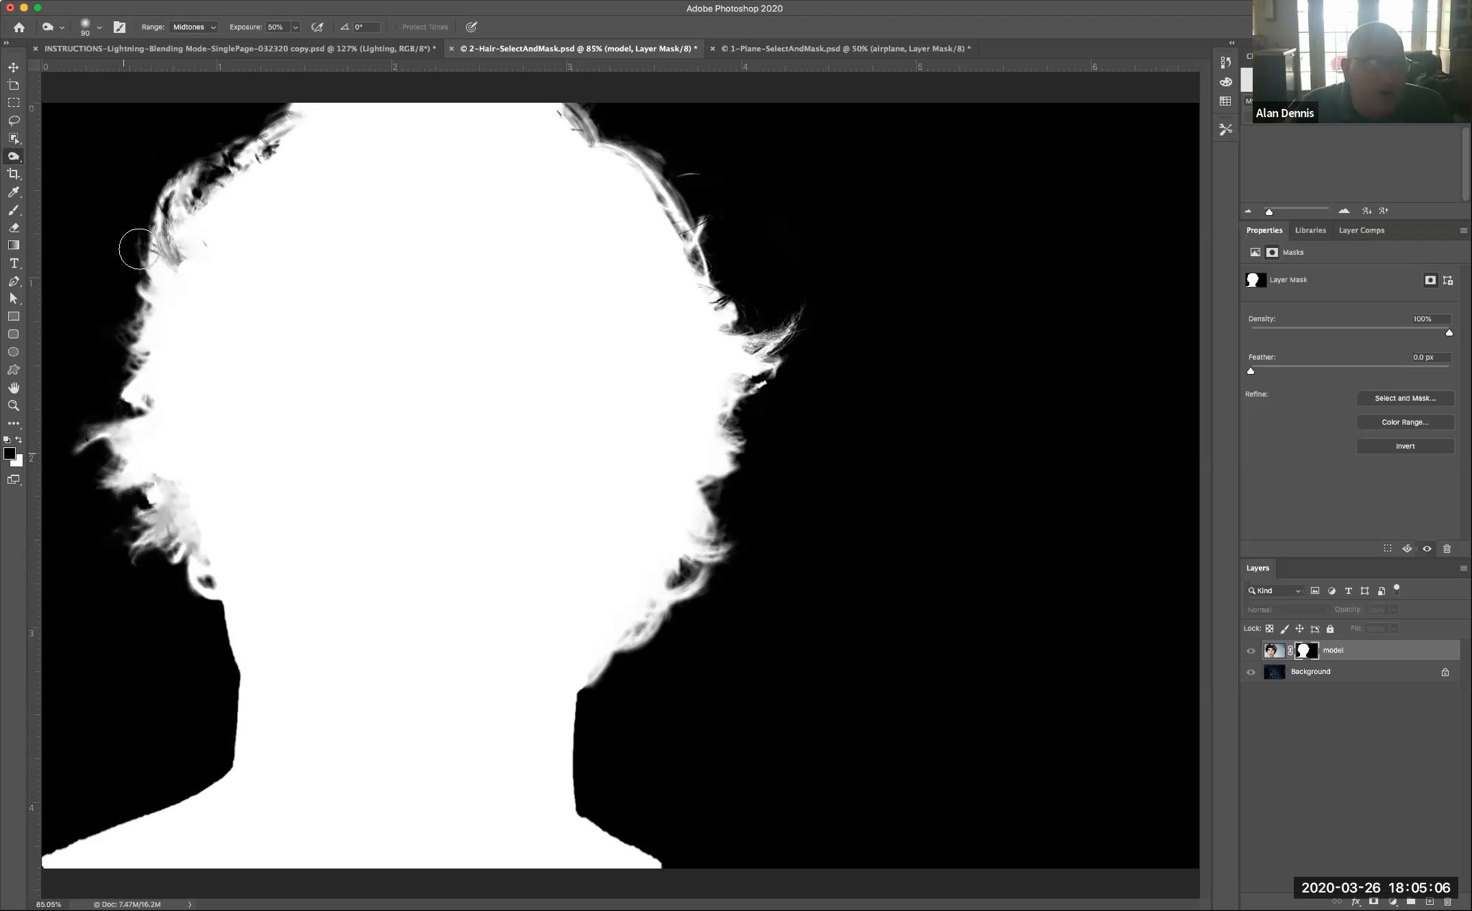
mouse_move(583, 95)
left_mouse_down()
mouse_move(749, 260)
mouse_move(719, 257)
mouse_move(773, 354)
mouse_move(719, 438)
mouse_move(723, 507)
mouse_move(691, 594)
mouse_move(590, 682)
left_mouse_up()
left_click_drag(738, 450, 730, 404)
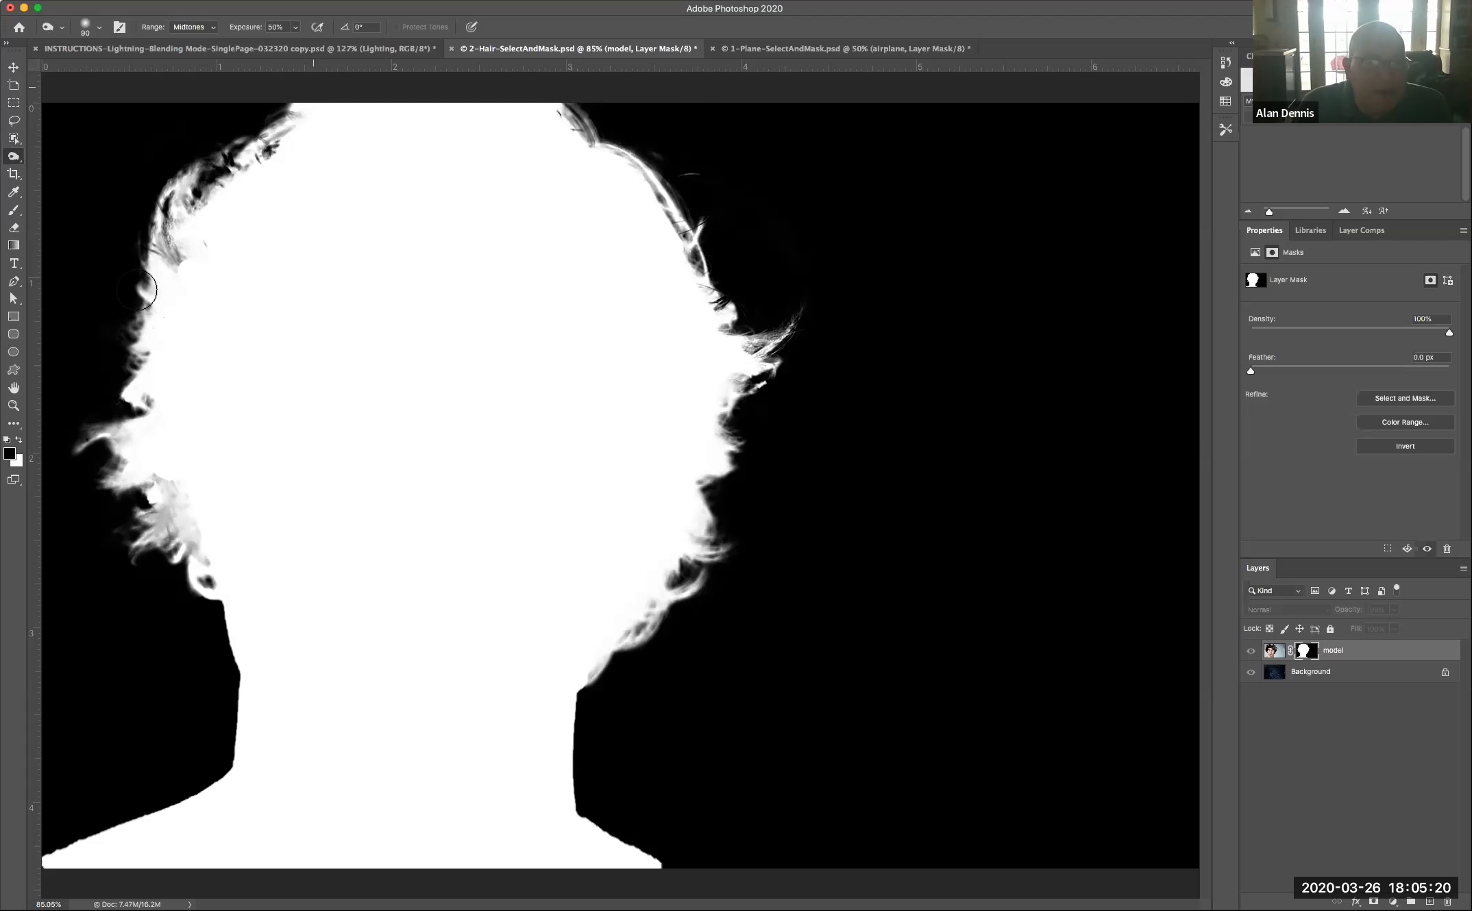
Step: Burn the mask's left and upper-right hair edges and return to the composite view with the model layer's mask selected
mouse_move(147, 291)
left_mouse_down()
mouse_move(103, 442)
mouse_move(168, 512)
mouse_move(198, 589)
left_mouse_up()
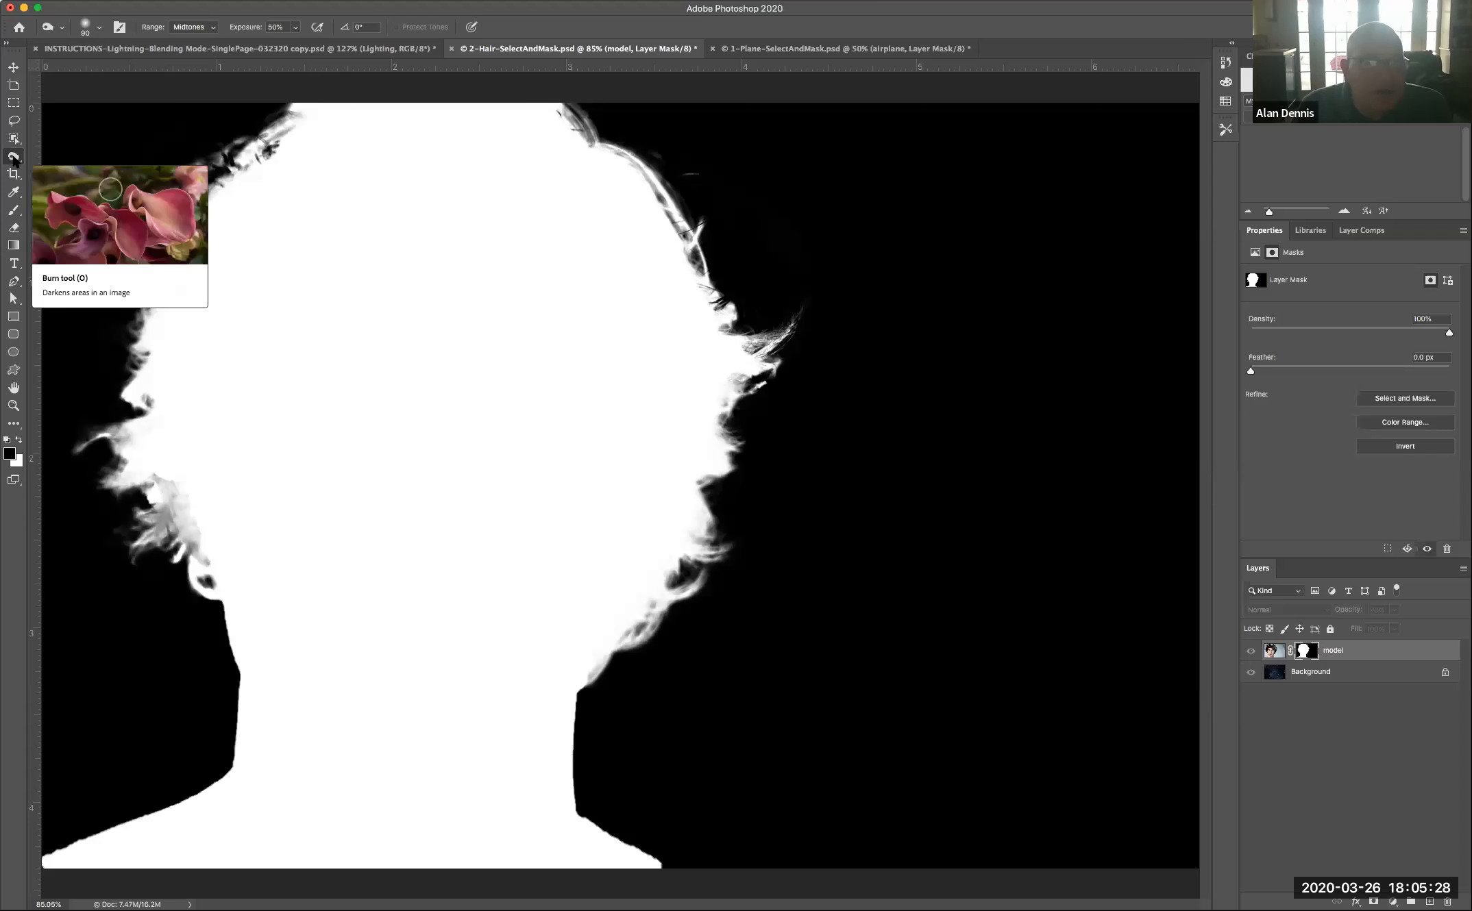
left_click_drag(625, 154, 635, 174)
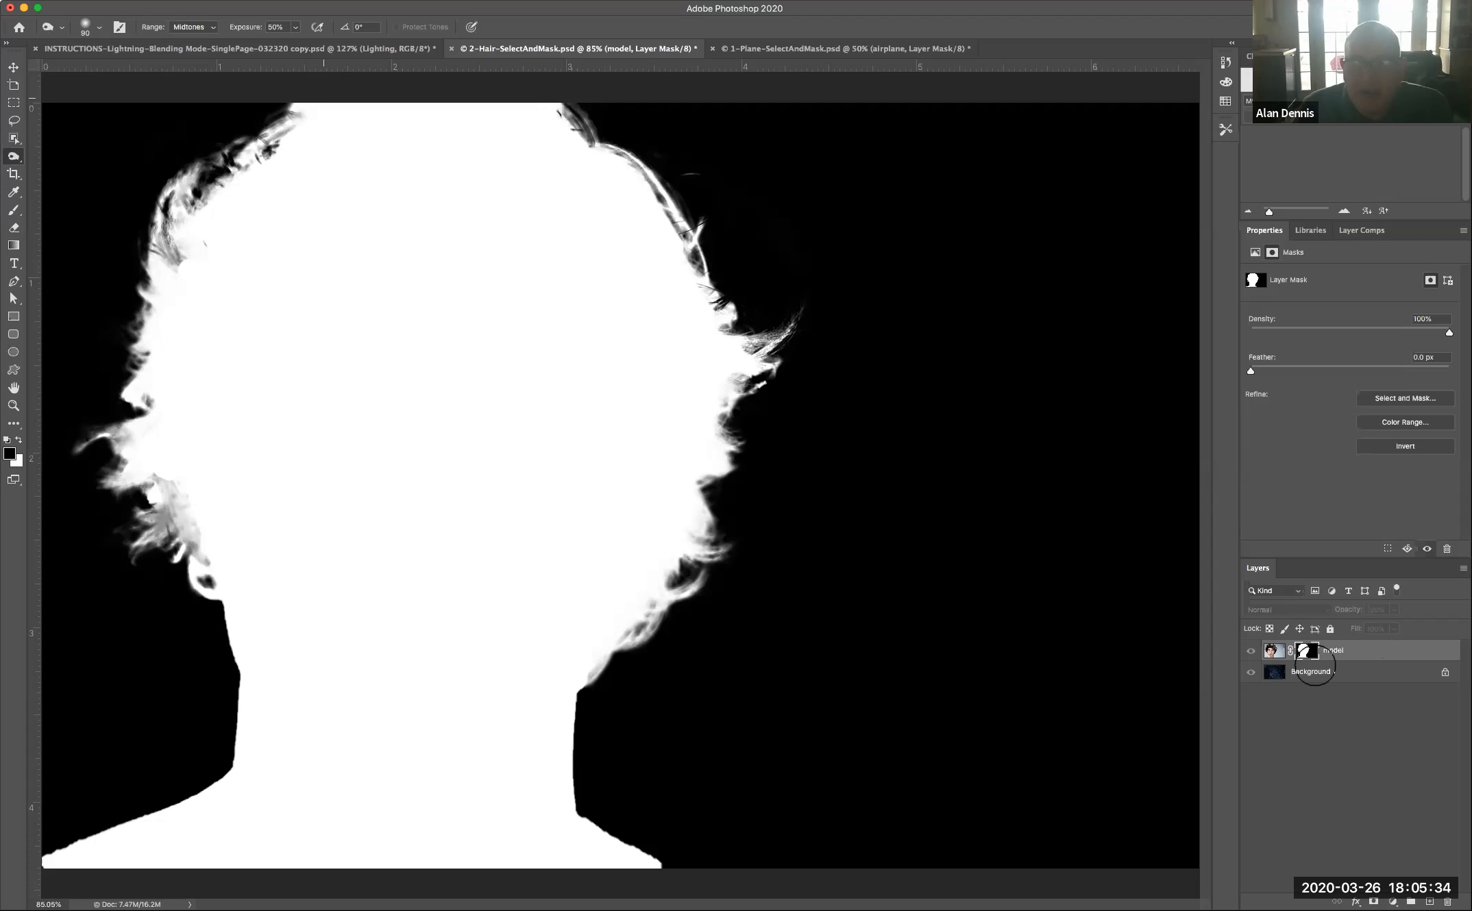
left_click(1274, 650)
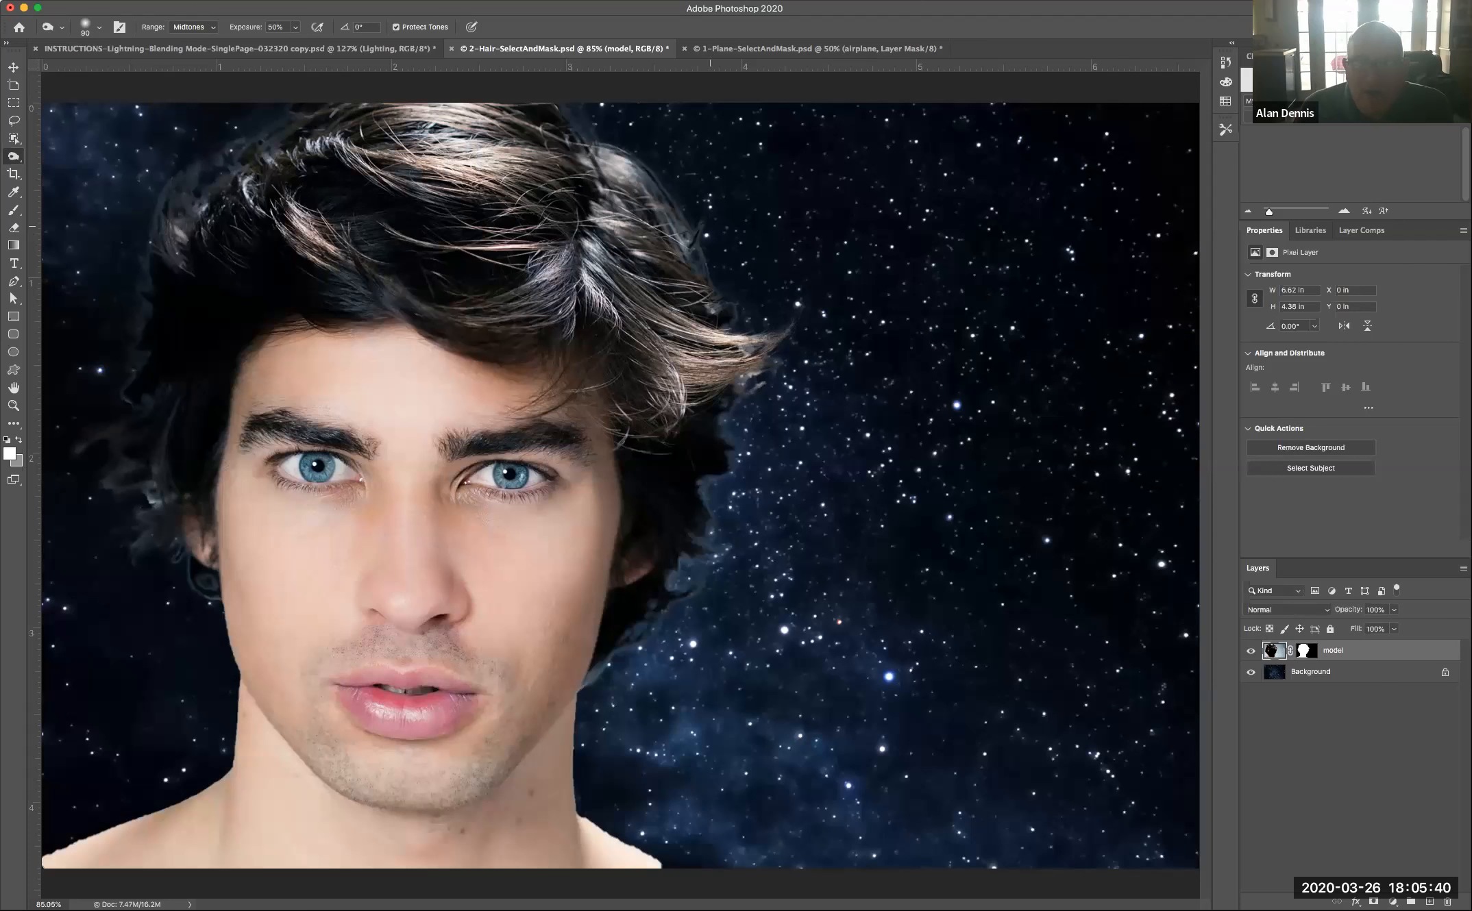
left_click(1305, 651)
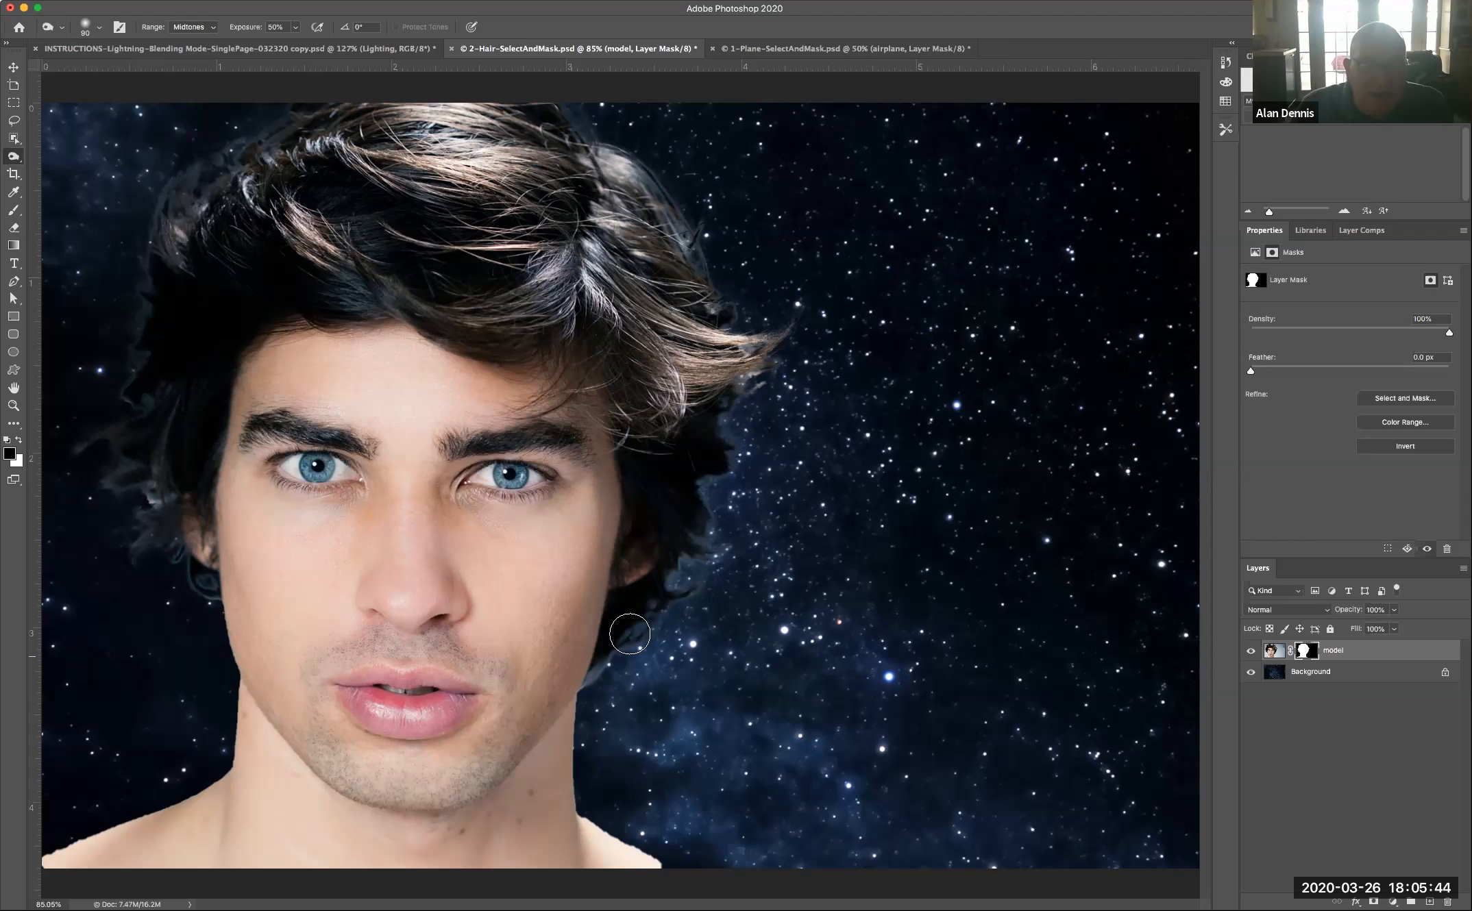
Step: Raise the Burn Tool's exposure to 100% and darken the mask along the right and upper-left hair edges to remove the halo
left_click_drag(630, 634, 609, 659)
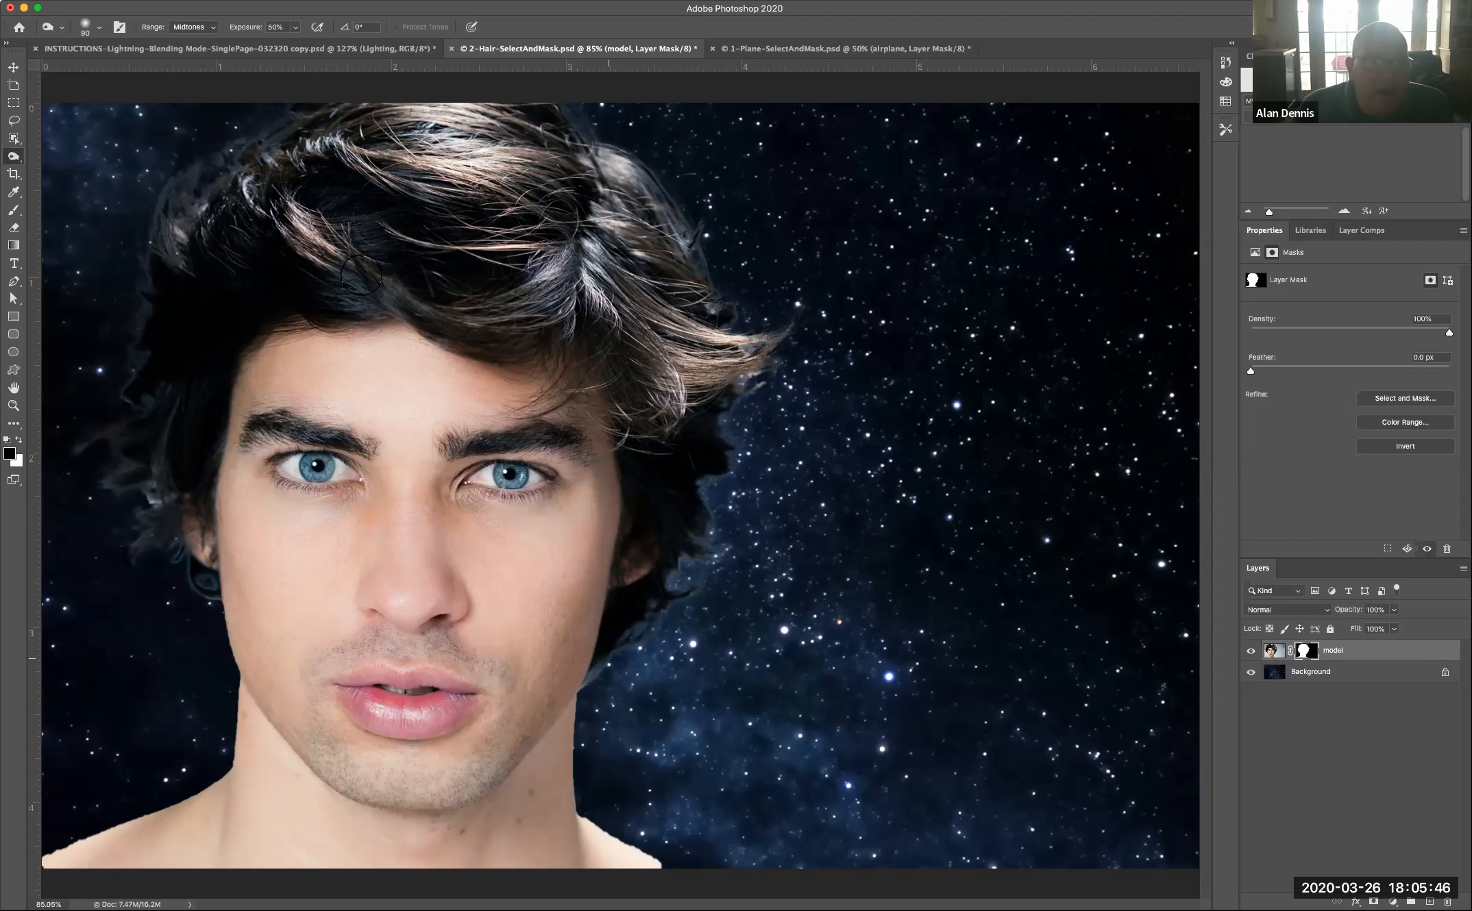
left_click(295, 27)
left_click_drag(295, 44, 359, 42)
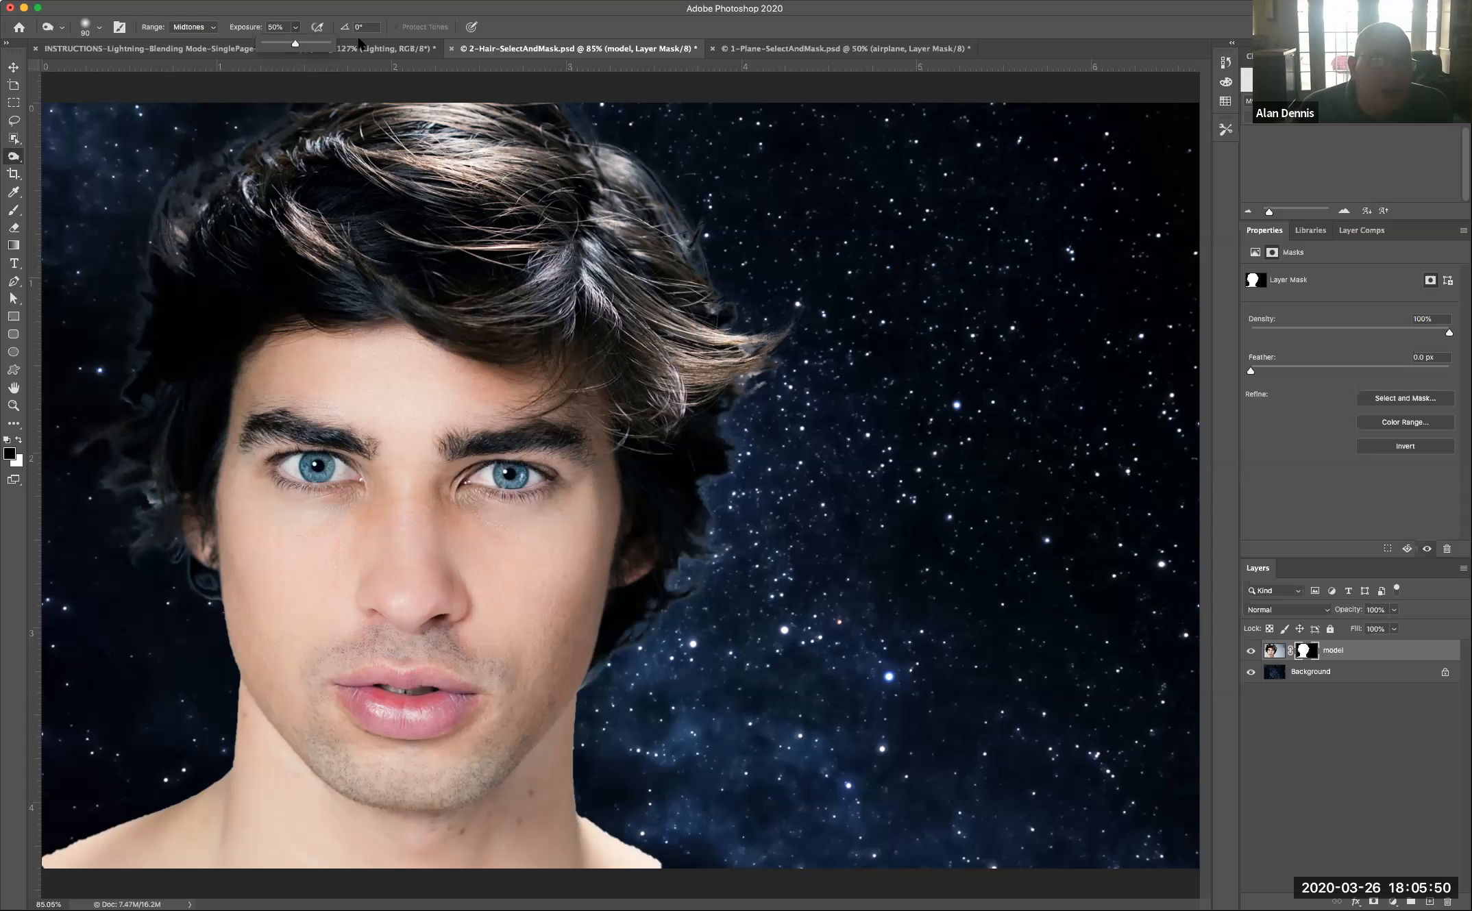
mouse_move(704, 259)
left_mouse_down()
mouse_move(658, 191)
mouse_move(551, 102)
mouse_move(689, 215)
mouse_move(741, 381)
left_mouse_up()
mouse_move(730, 443)
left_mouse_down()
mouse_move(711, 541)
mouse_move(648, 619)
mouse_move(646, 675)
left_mouse_up()
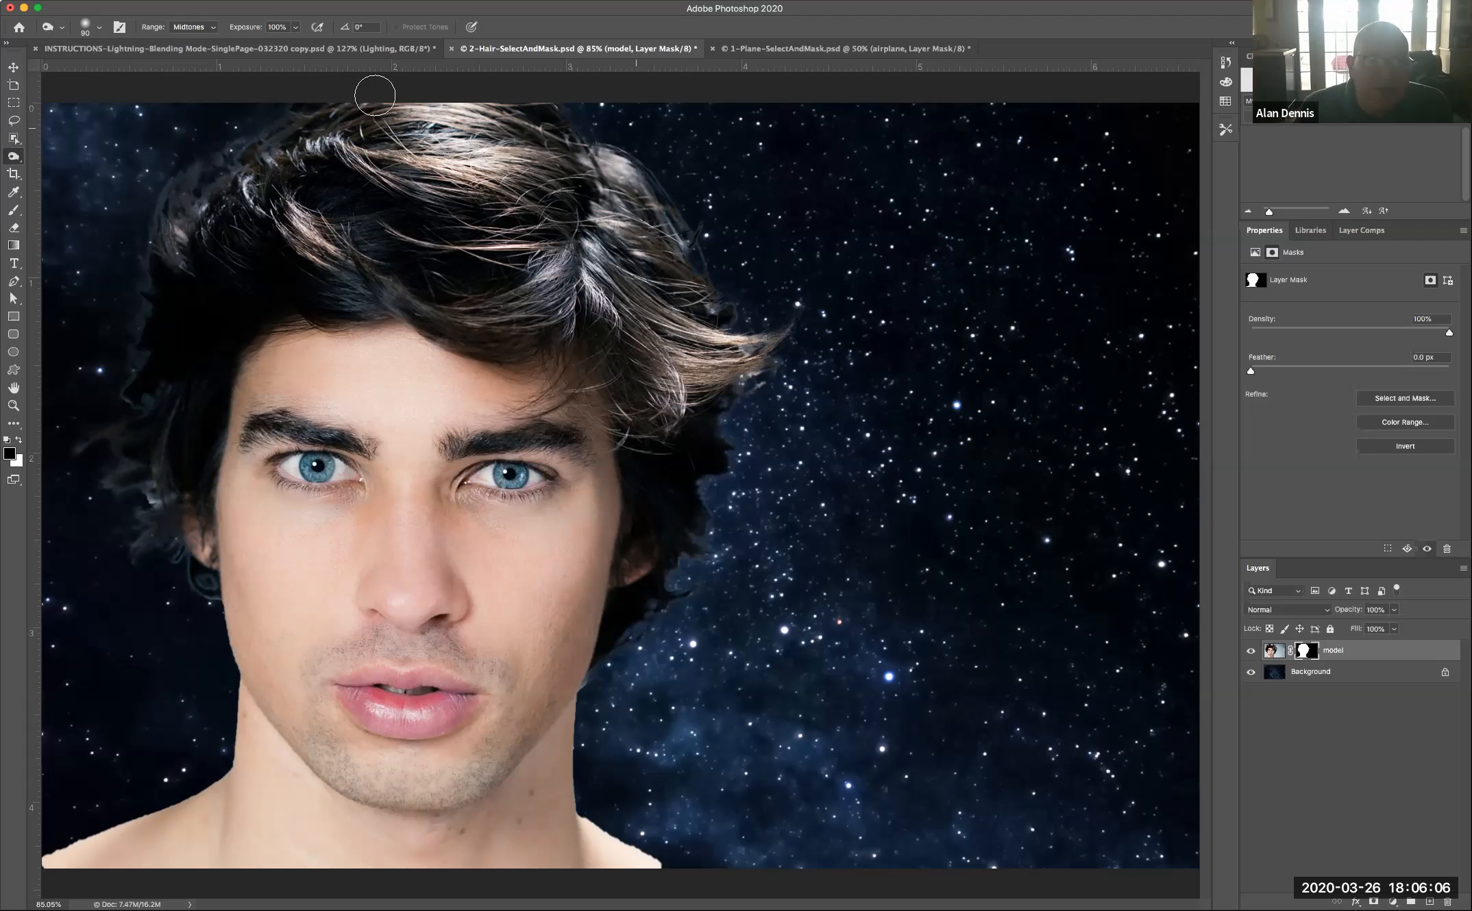
mouse_move(290, 118)
left_mouse_down()
mouse_move(144, 203)
mouse_move(124, 261)
mouse_move(124, 242)
left_mouse_up()
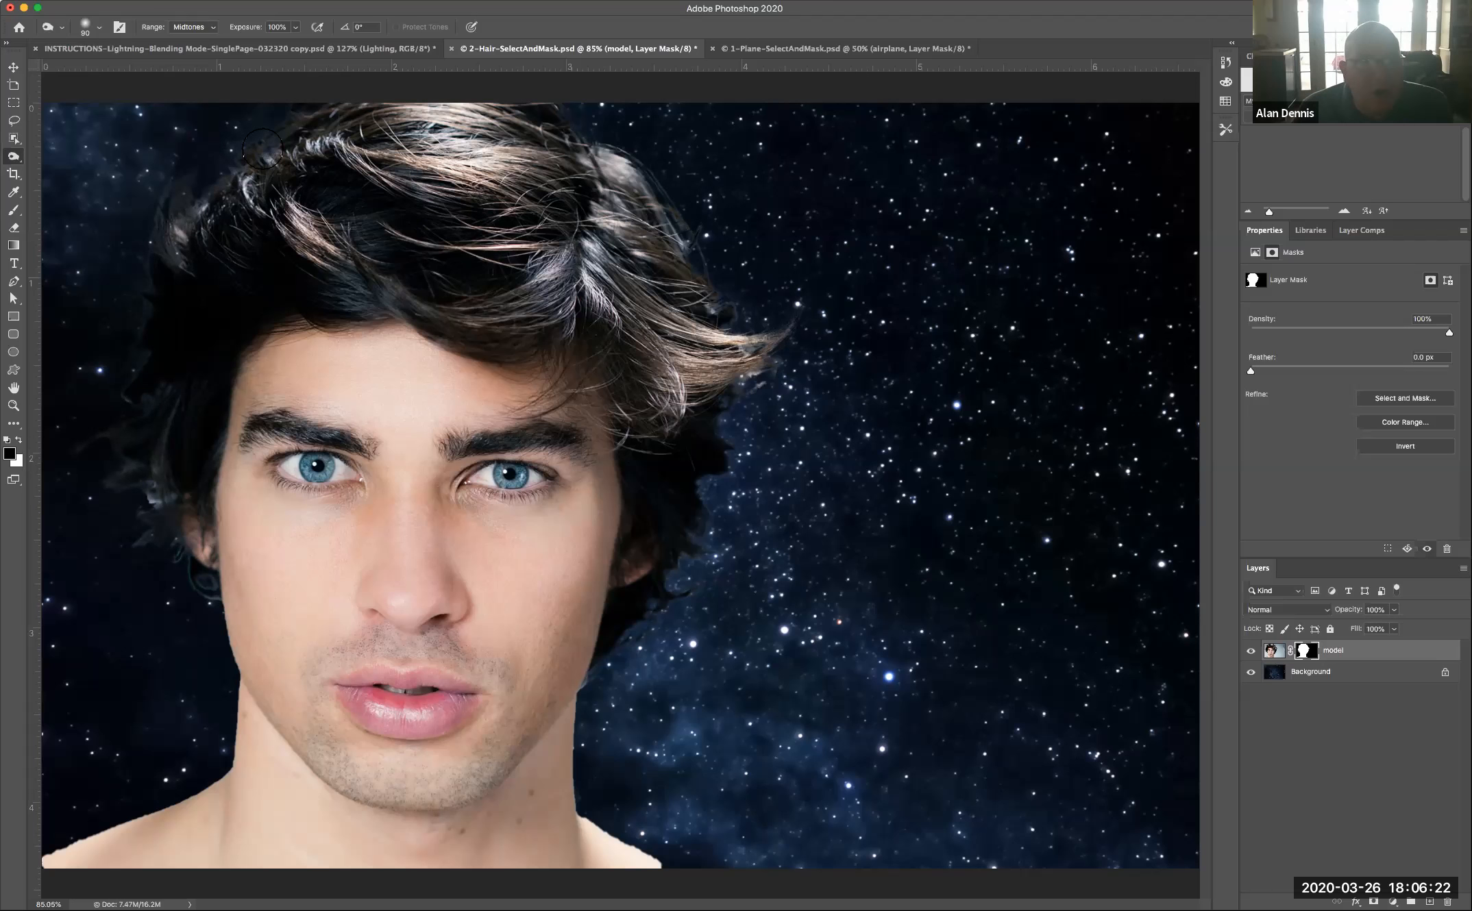
left_click(141, 0)
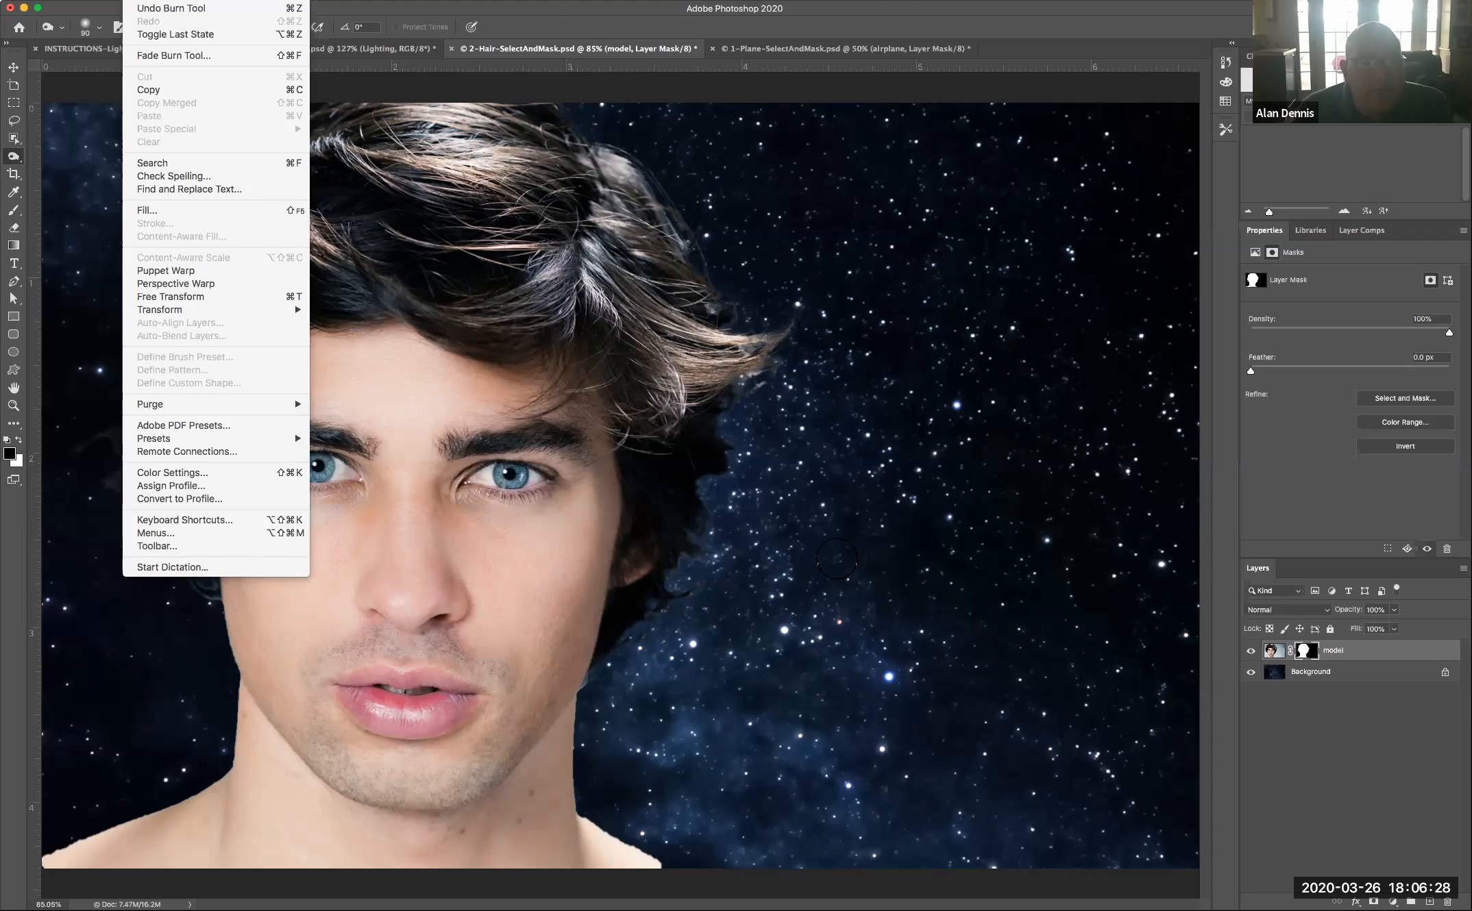
left_click(824, 557)
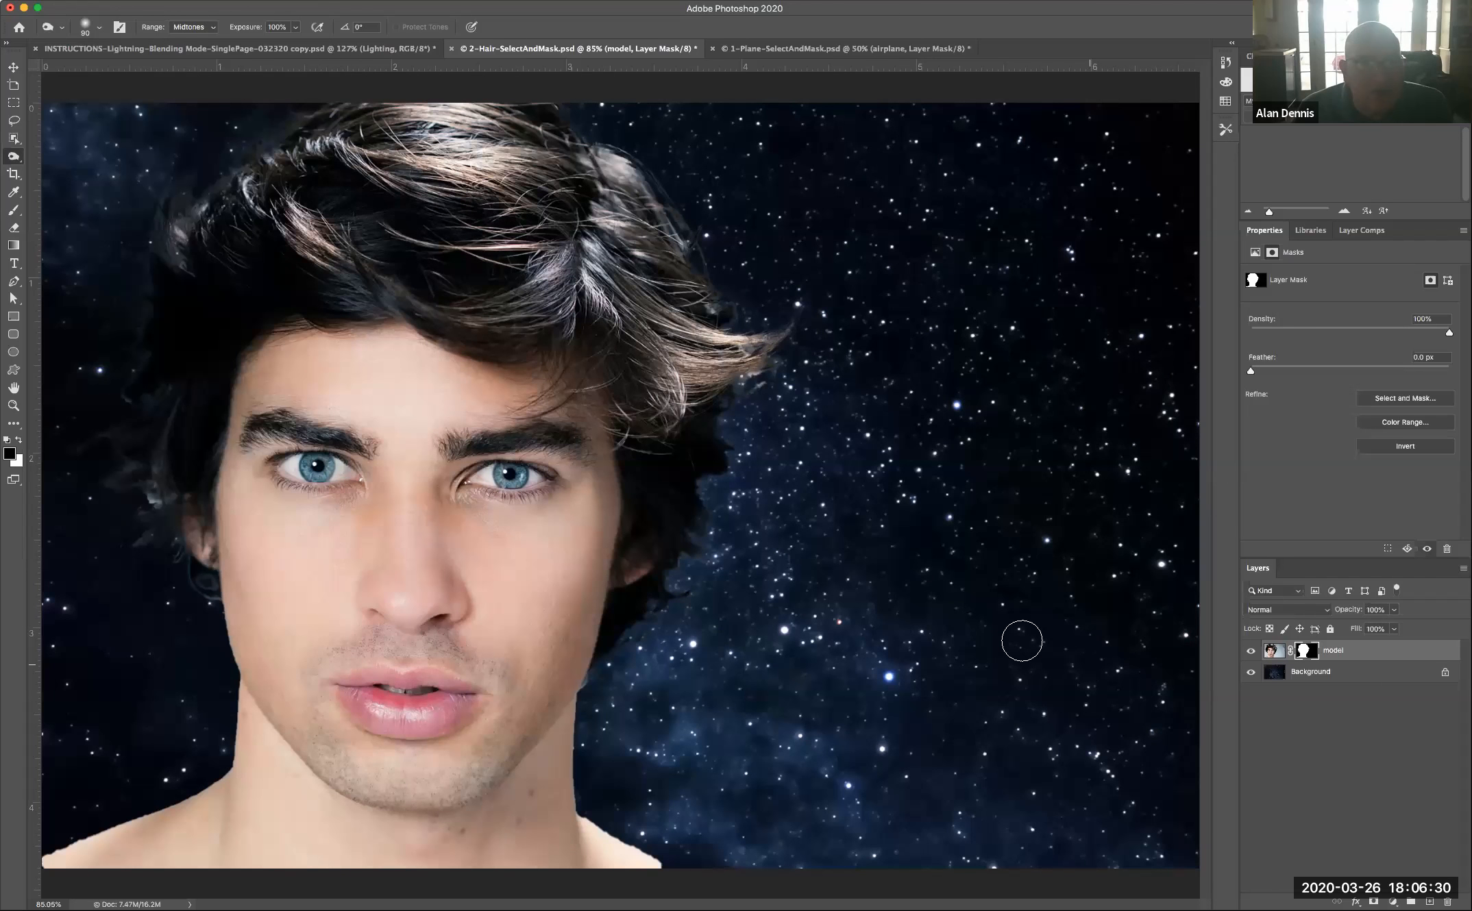